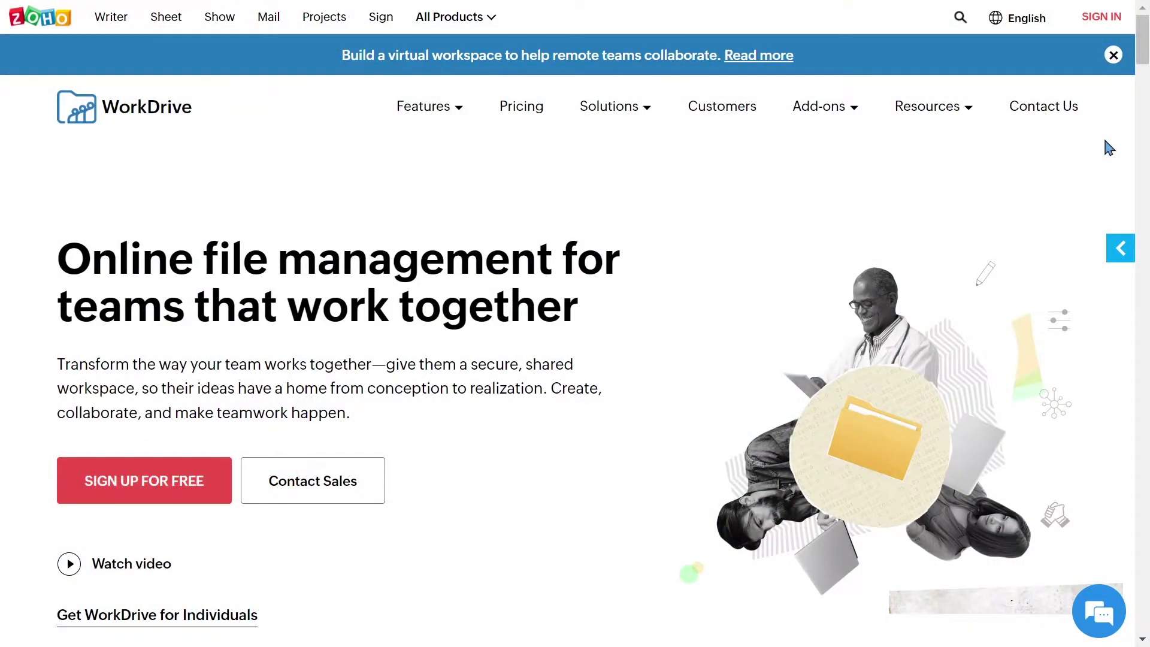
- Sign in to WorkDrive with the admin e-mail and password, then open Admin Console > Migration
click(1091, 24)
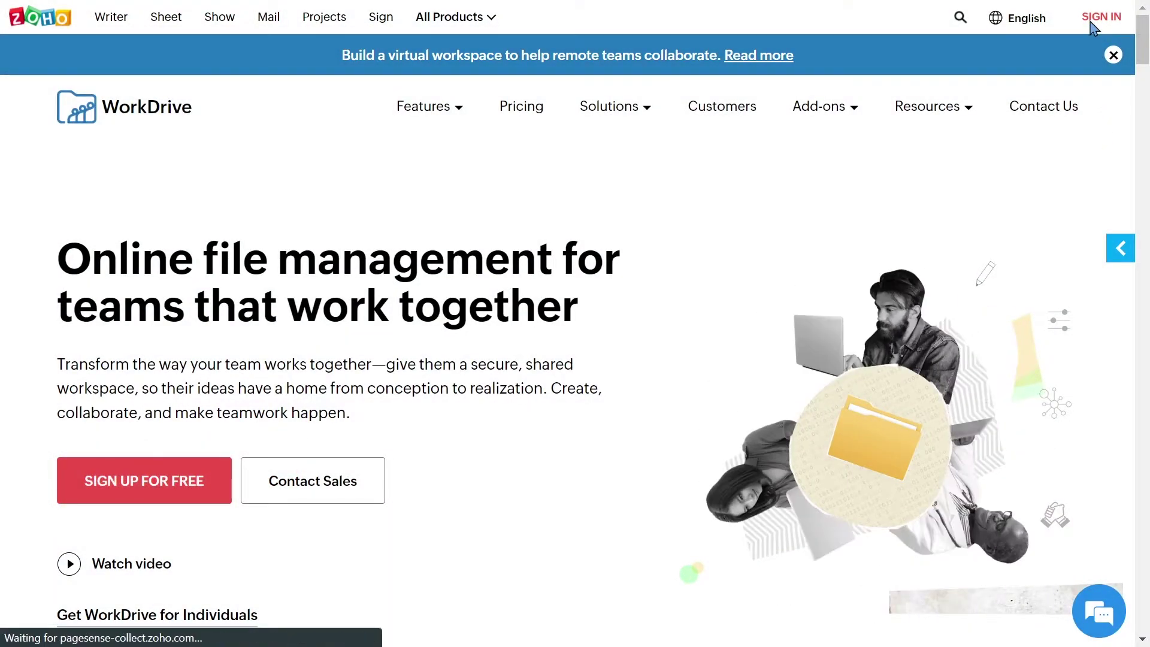
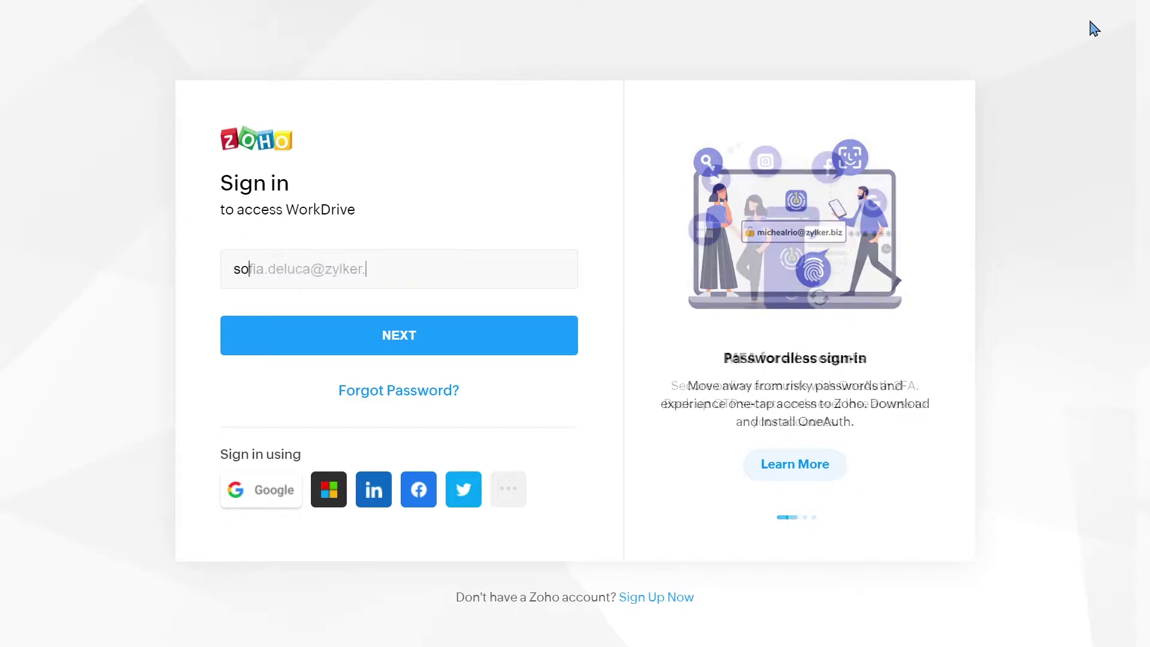
key(Return)
key(ctrl+v)
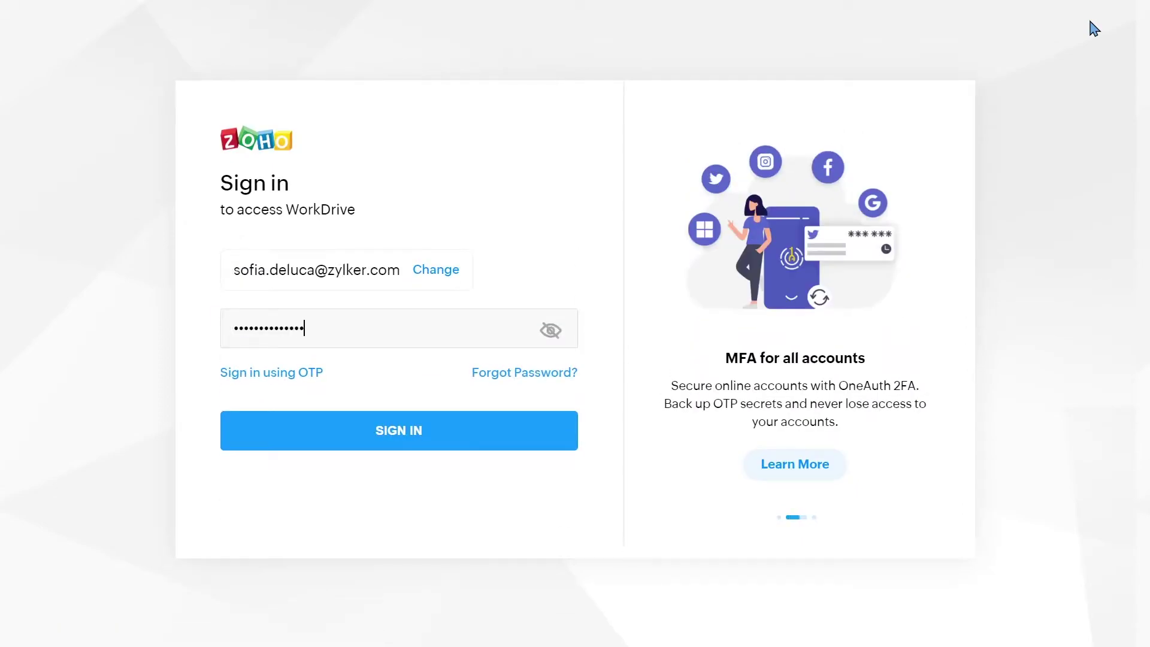
key(Return)
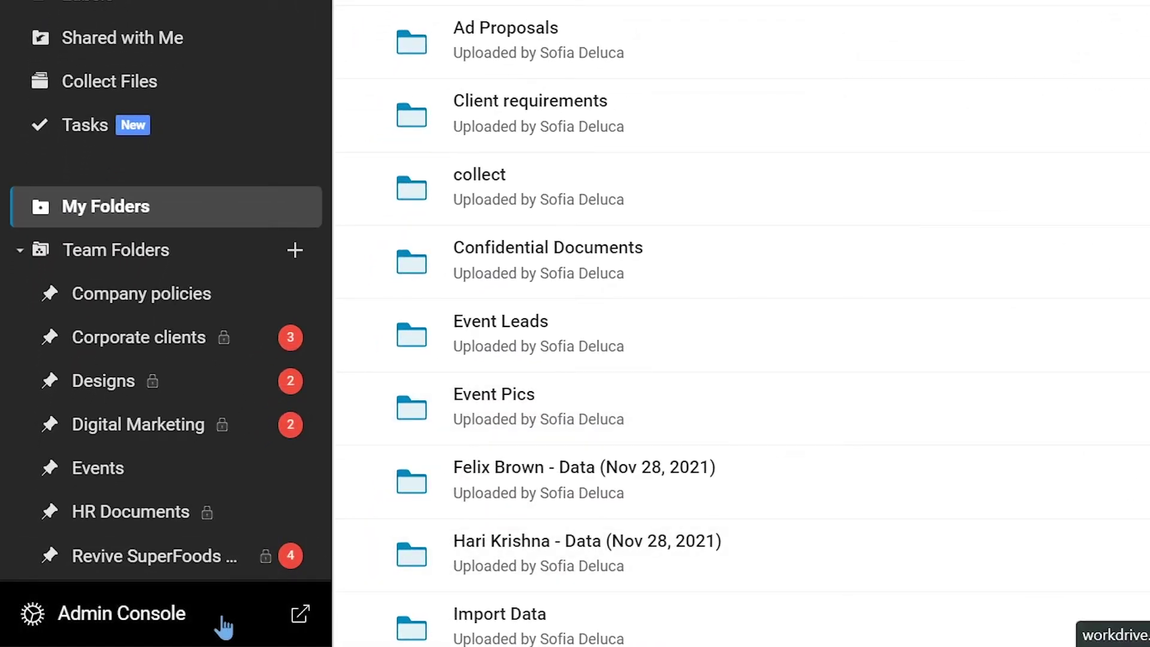
click(223, 627)
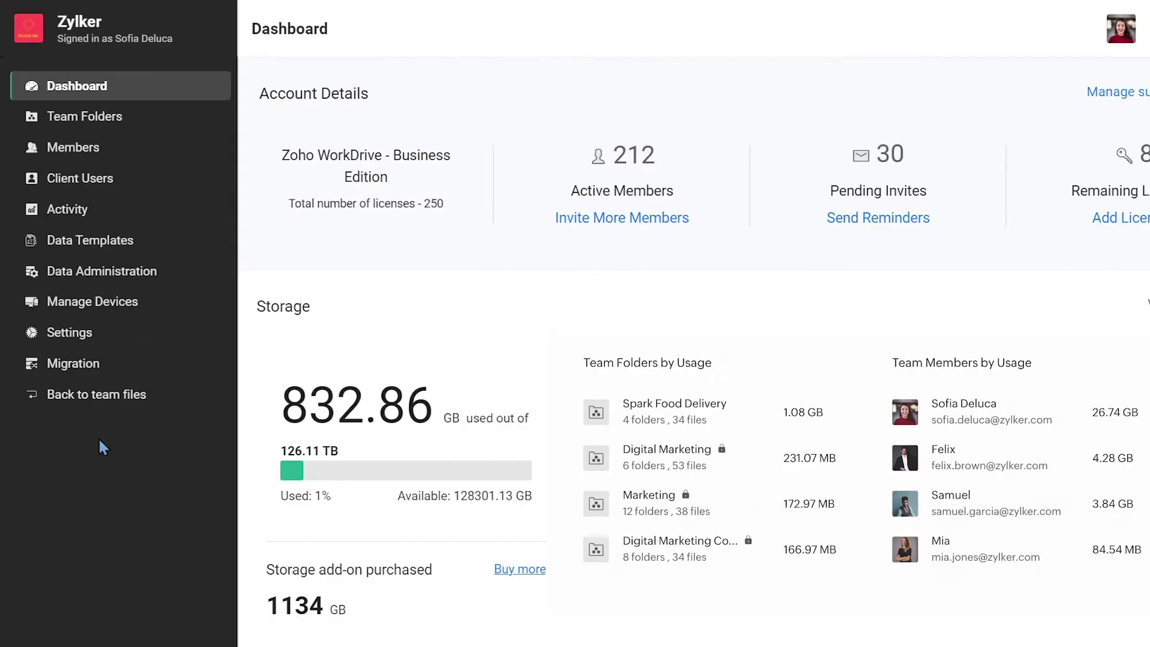
click(99, 372)
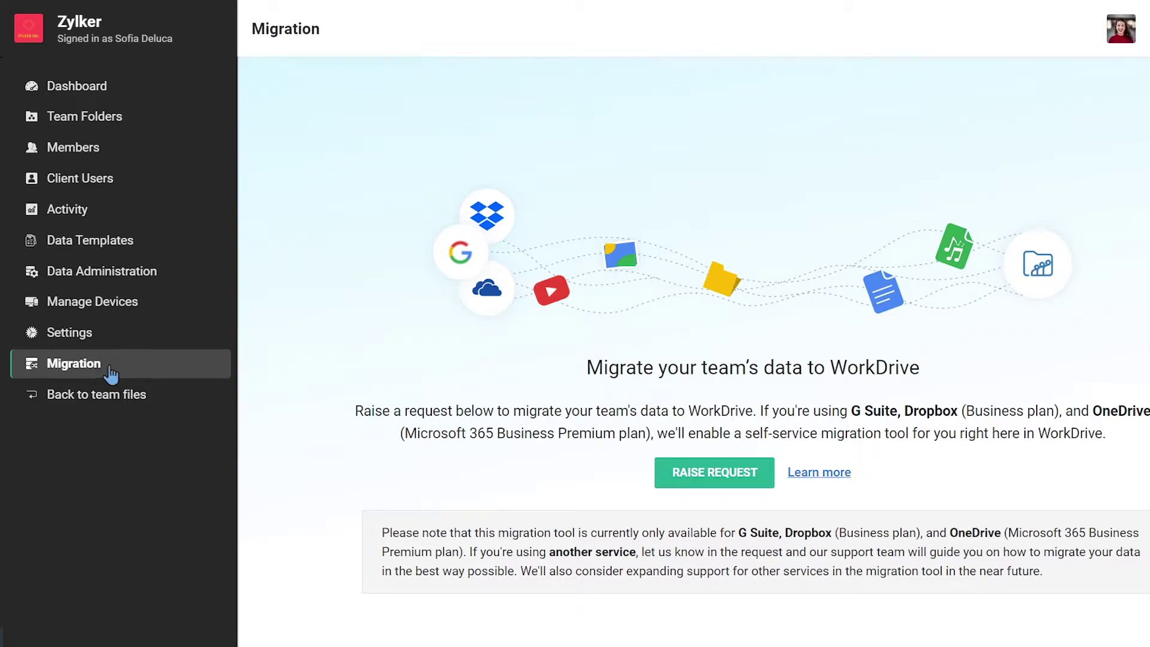
- Fill a migration request with the admin's name and e-mail, Dropbox Business, 20 GB, and team folders Yes
click(663, 489)
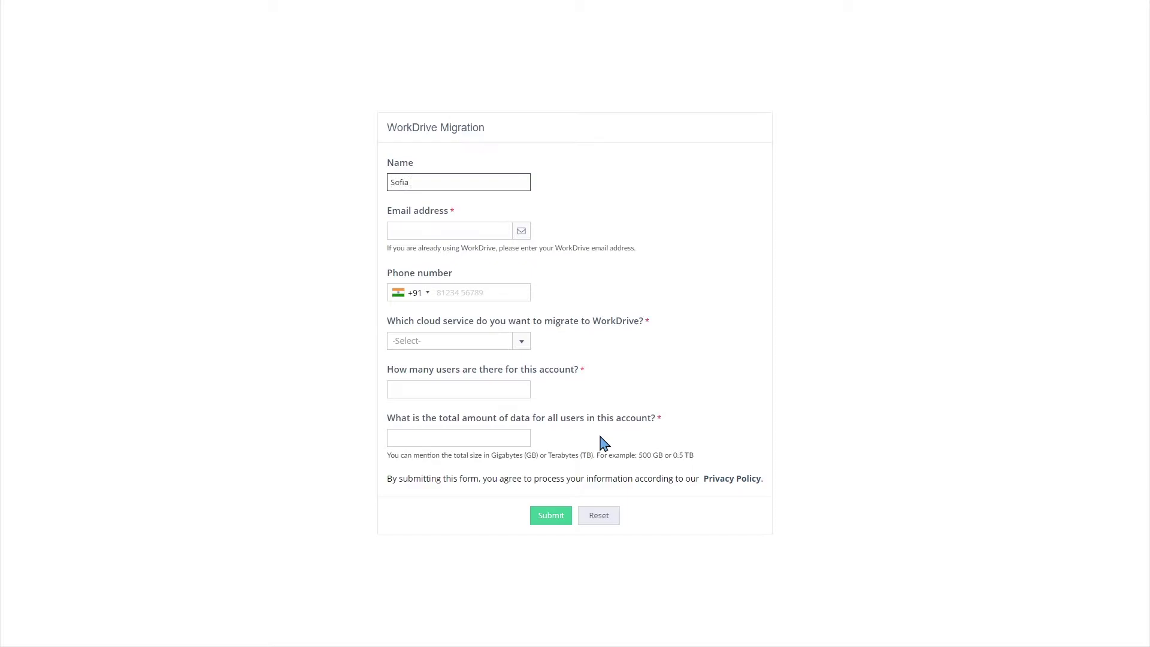
key(Tab)
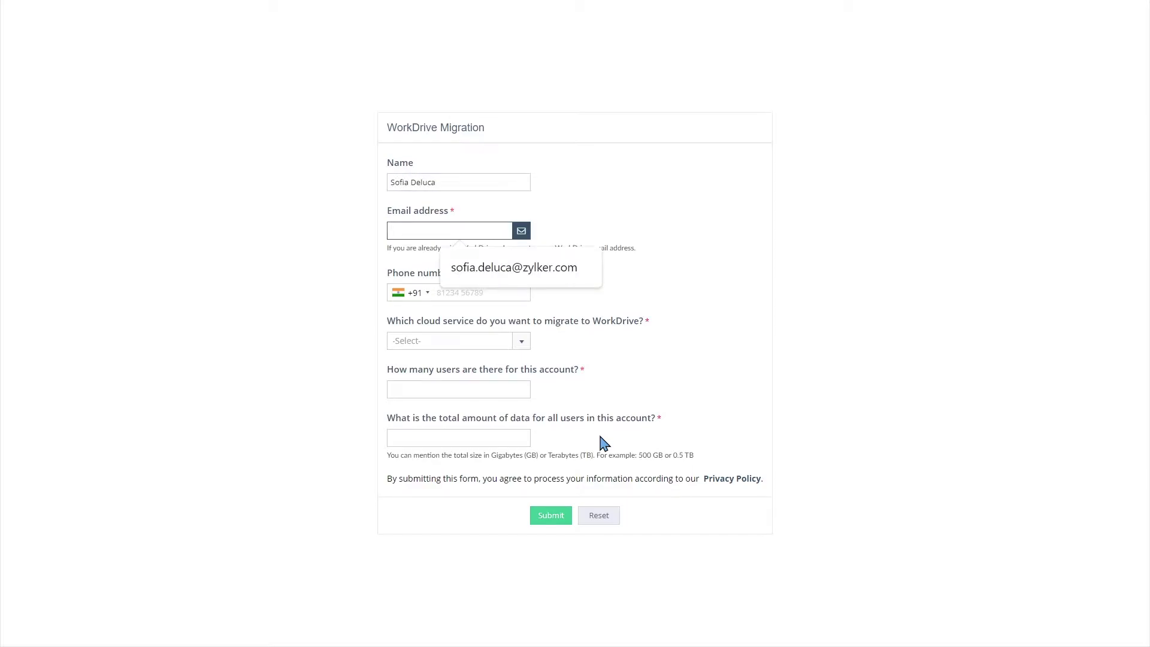
click(519, 341)
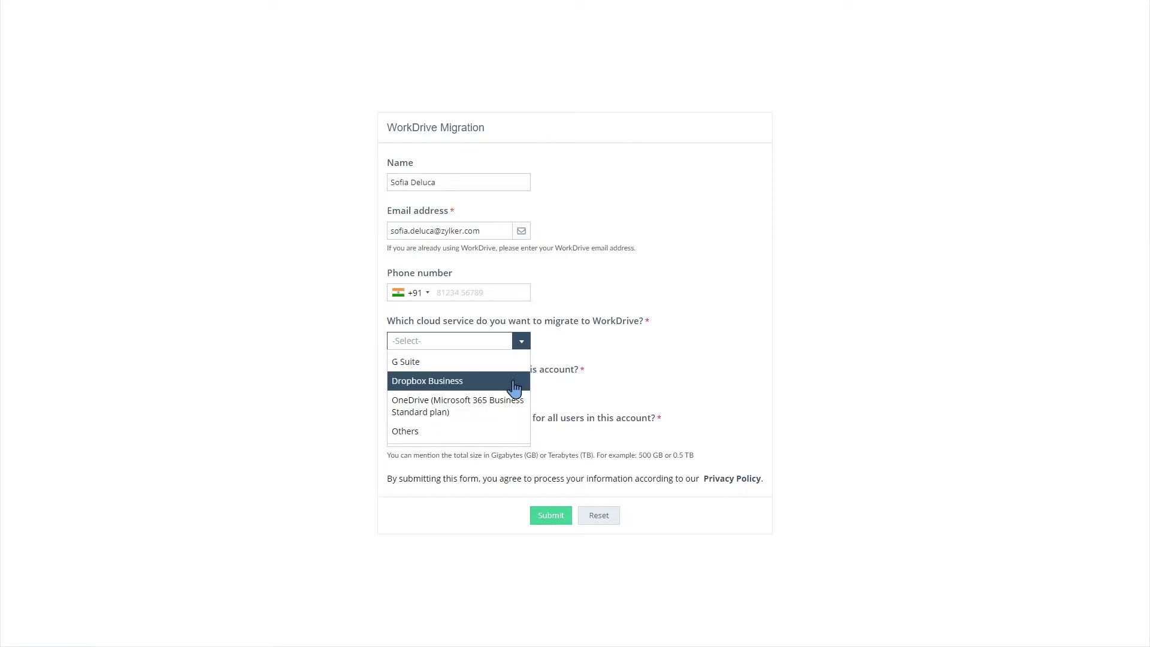
click(514, 381)
click(501, 360)
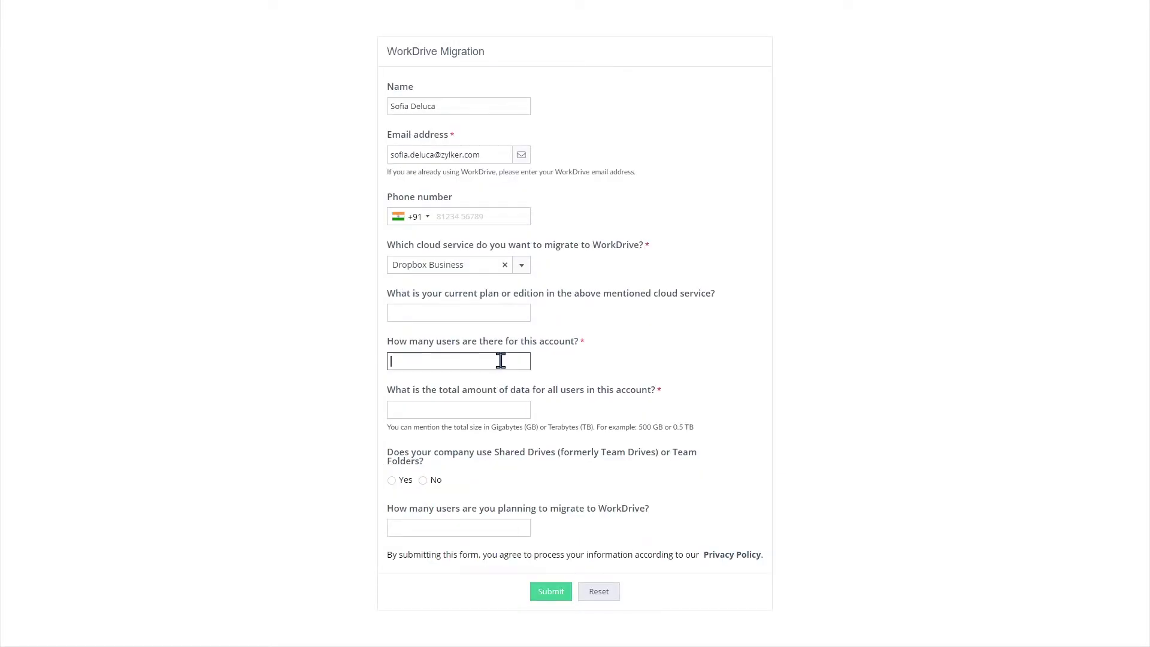
click(501, 407)
text(20 GB)
key(Tab)
key(space)
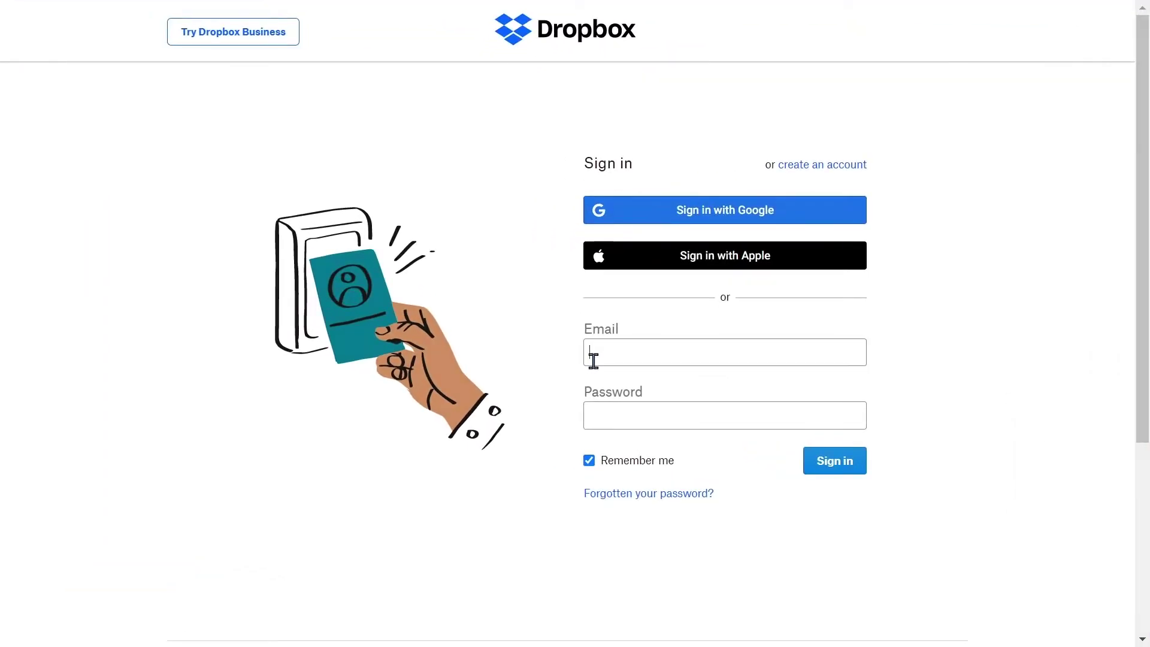
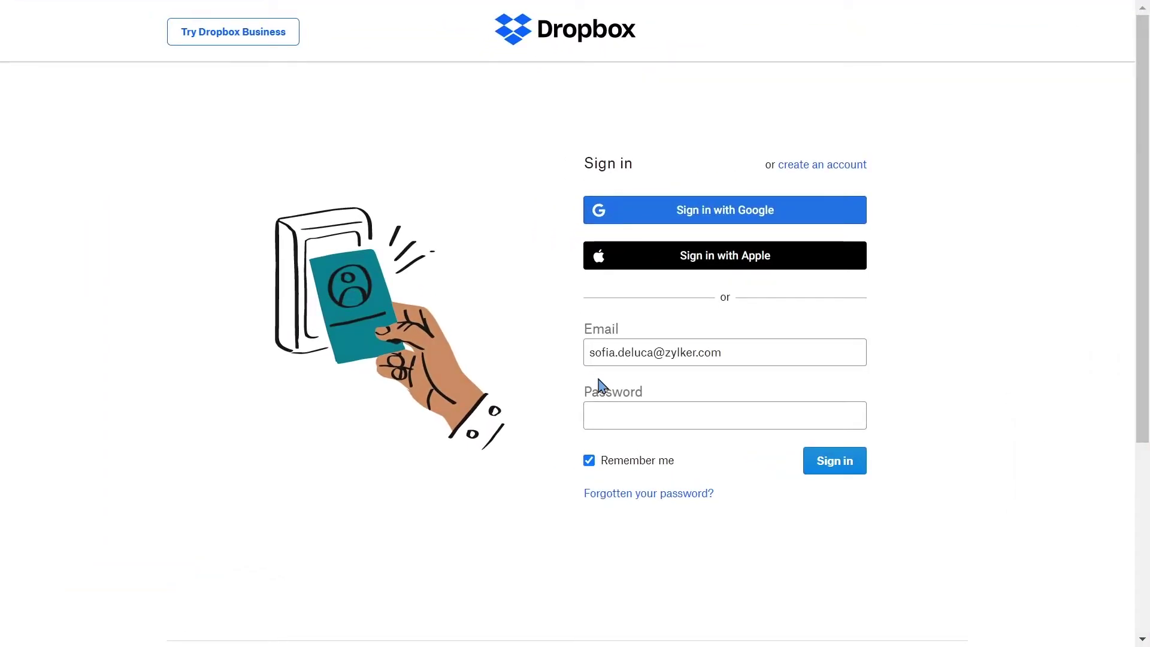
- Sign in to Dropbox with the team admin's e-mail and password
key(Tab)
key(ctrl+v)
key(Return)
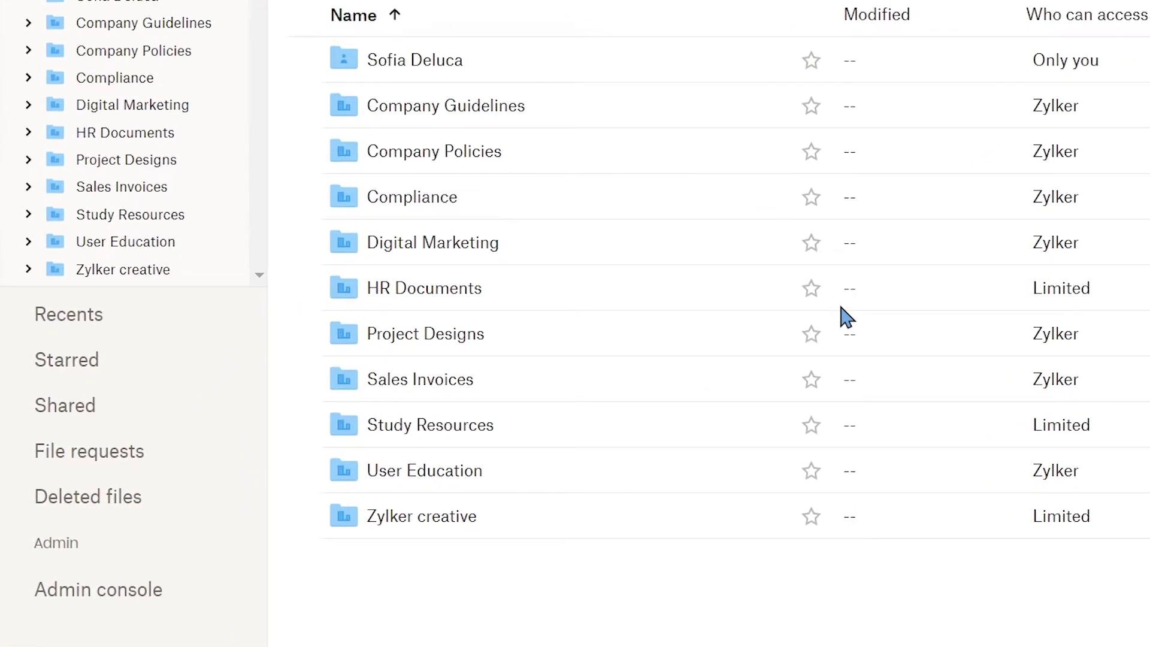
- Export all member data from the Dropbox admin console and download '2022-05-10 Zylker member data.csv'
click(213, 595)
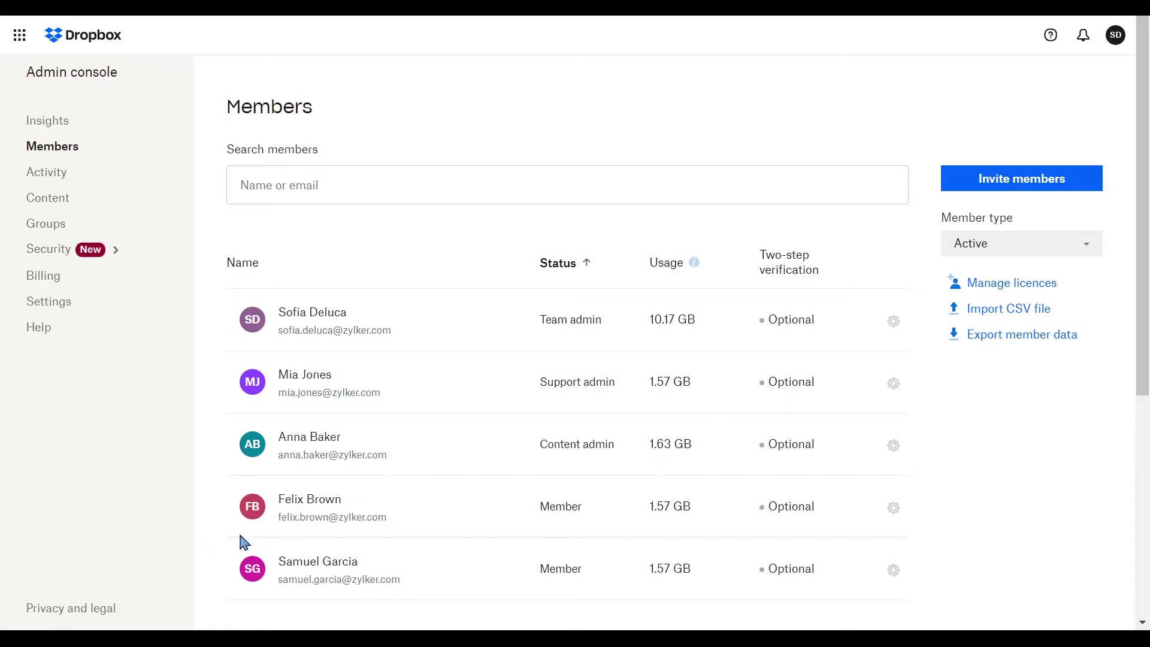
click(990, 339)
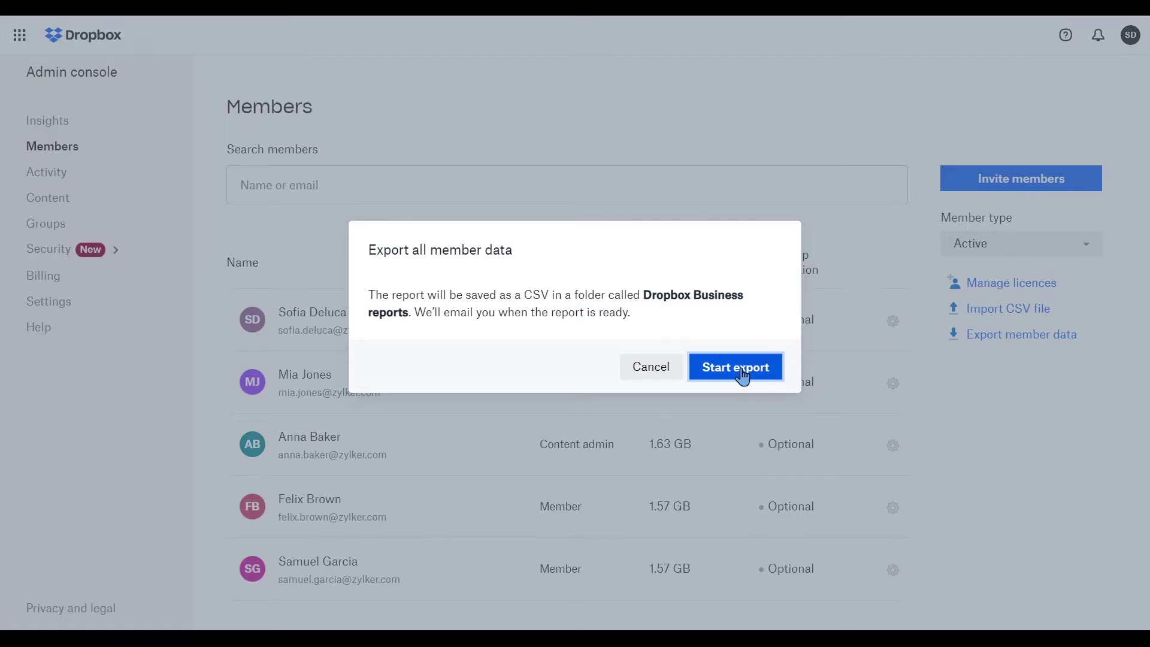
click(742, 375)
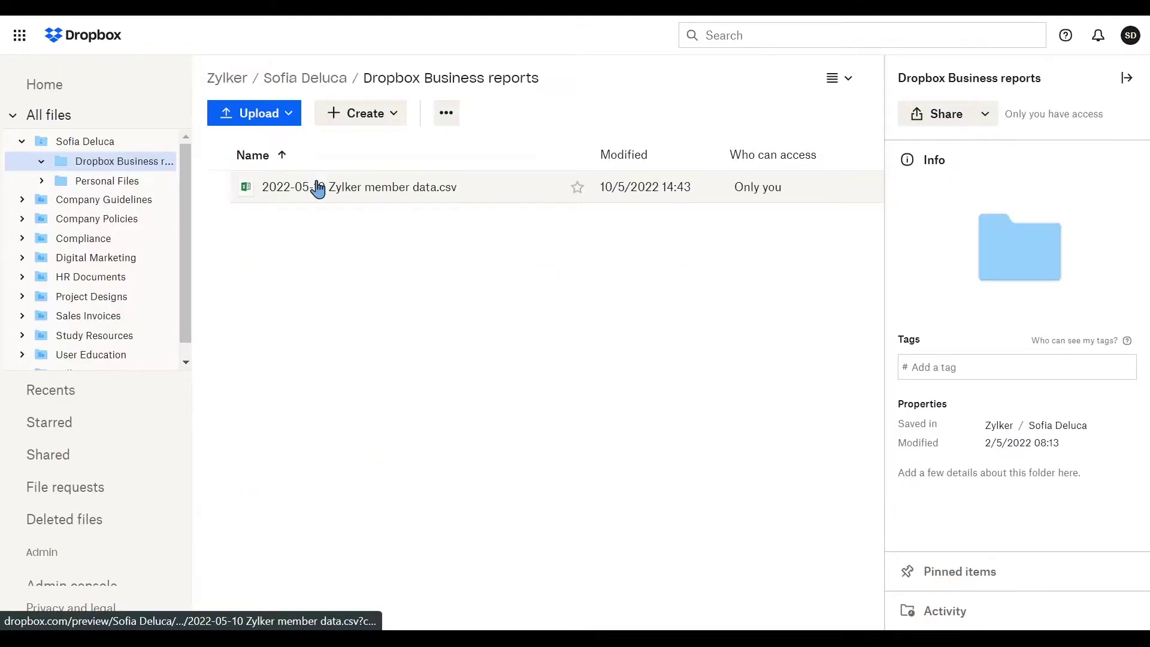
click(217, 188)
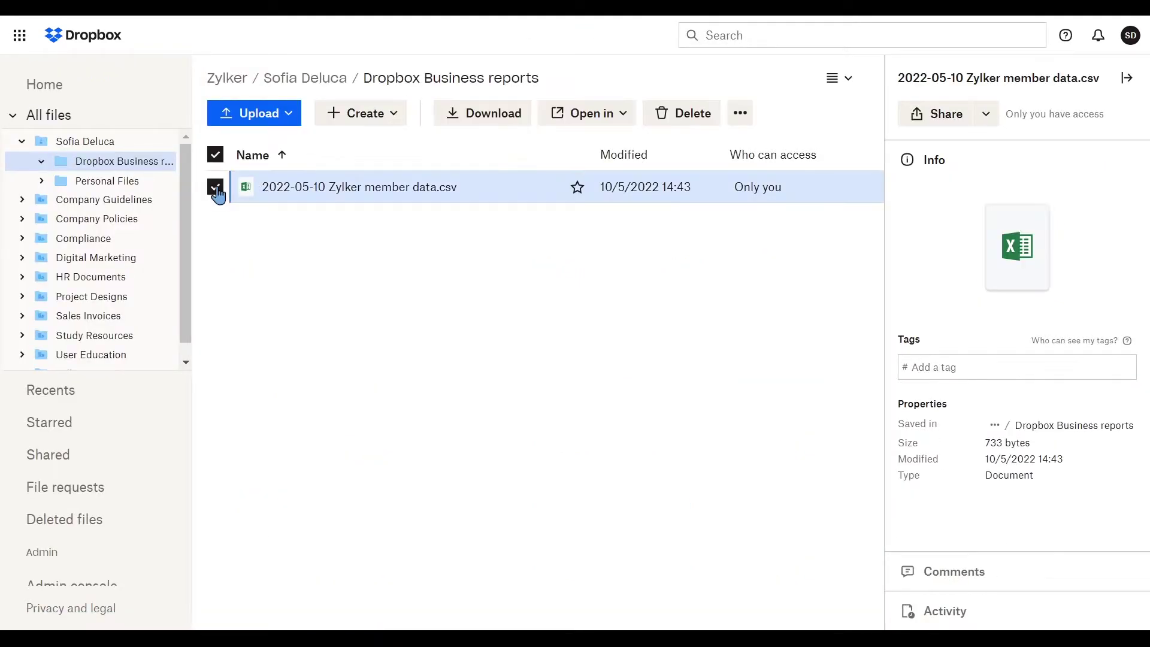
click(470, 120)
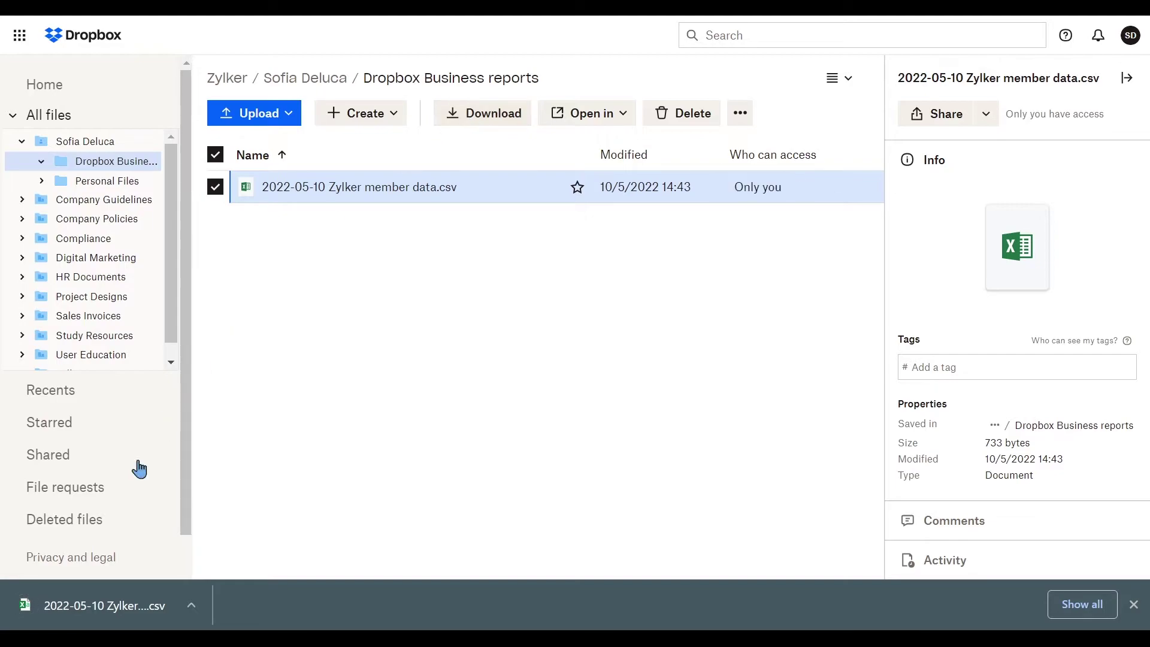
- Open the member data CSV and copy the Email column (C1:C6) into column G
click(127, 606)
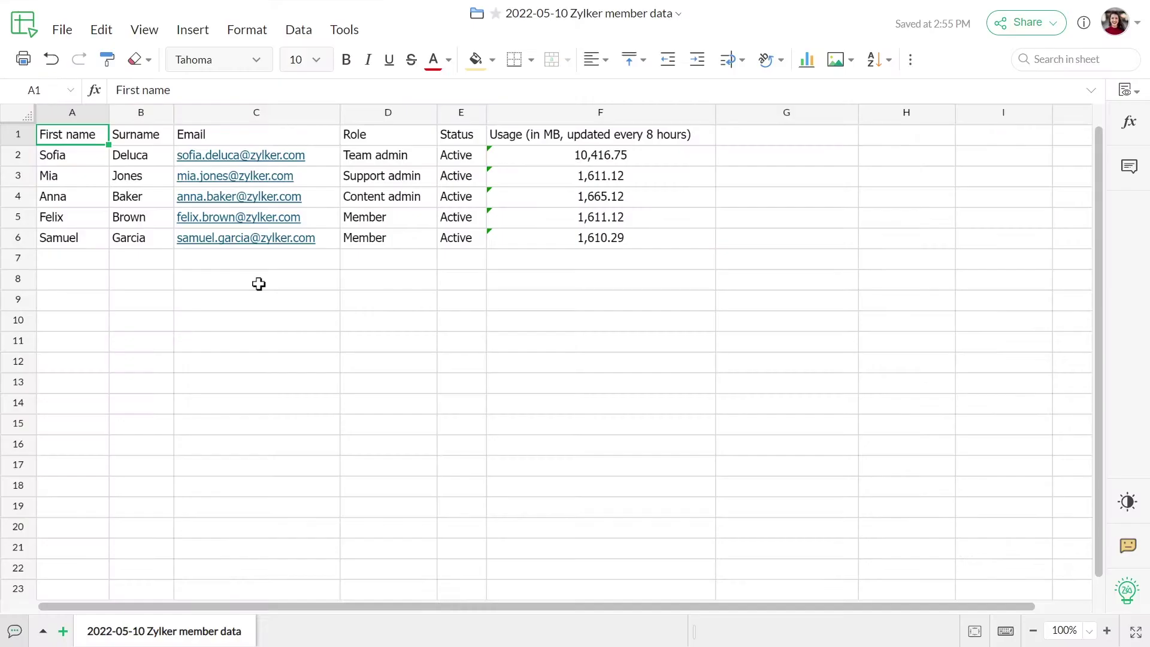
click(269, 136)
drag(269, 136, 304, 234)
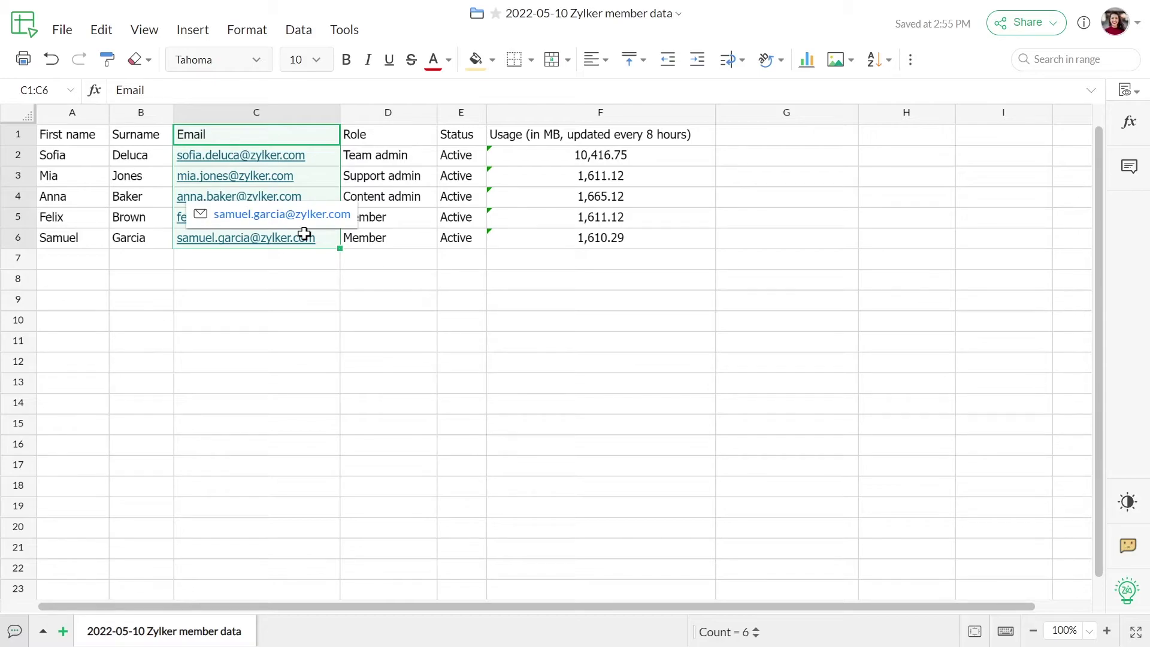
key(ctrl+c)
click(748, 131)
key(ctrl+v)
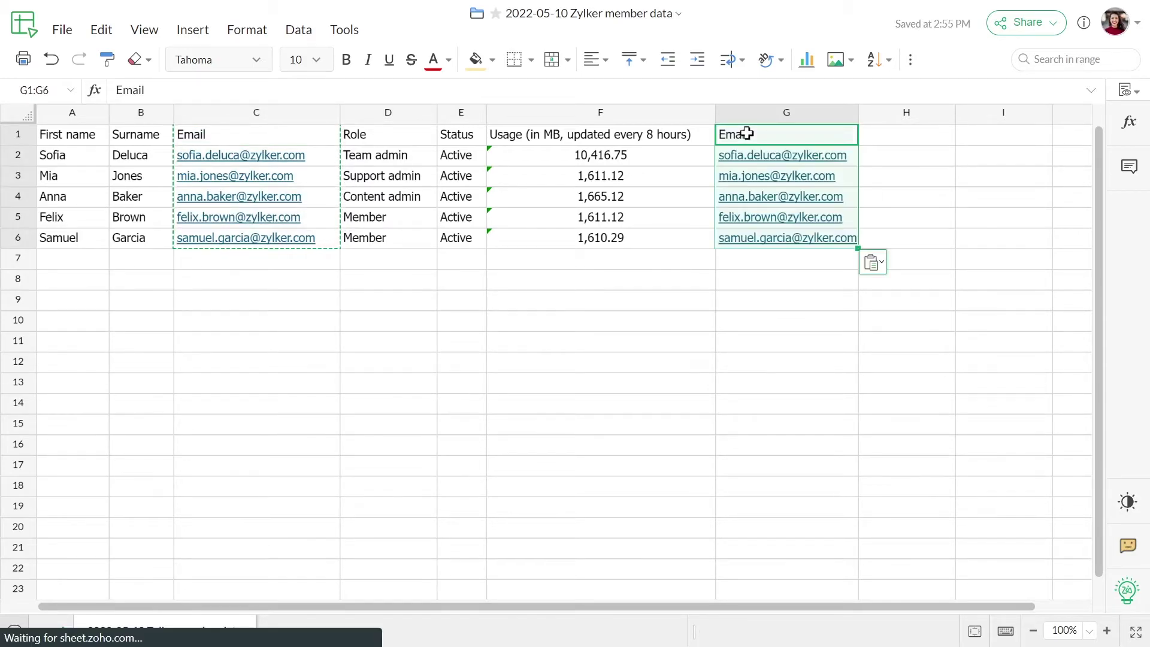
- Rename the G1 header to 'WorkDrive Email Address'
double_click(750, 134)
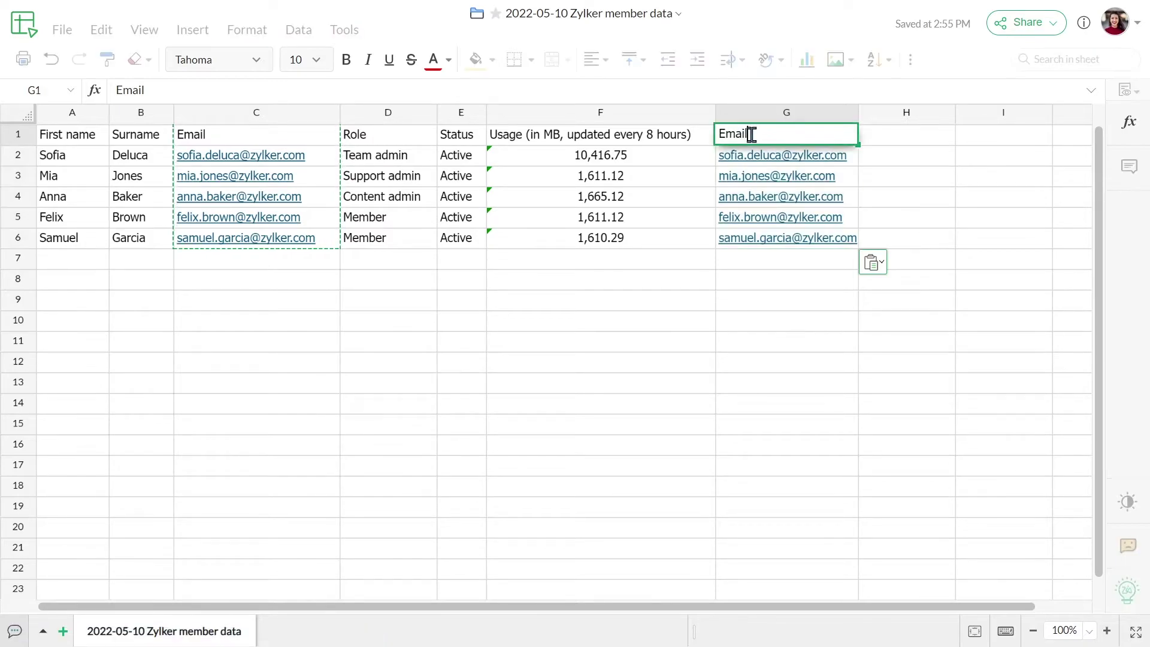
key(BackSpace)
key(BackSpace)
key(BackSpace)
key(BackSpace)
key(BackSpace)
text(WorkDrive Email Address)
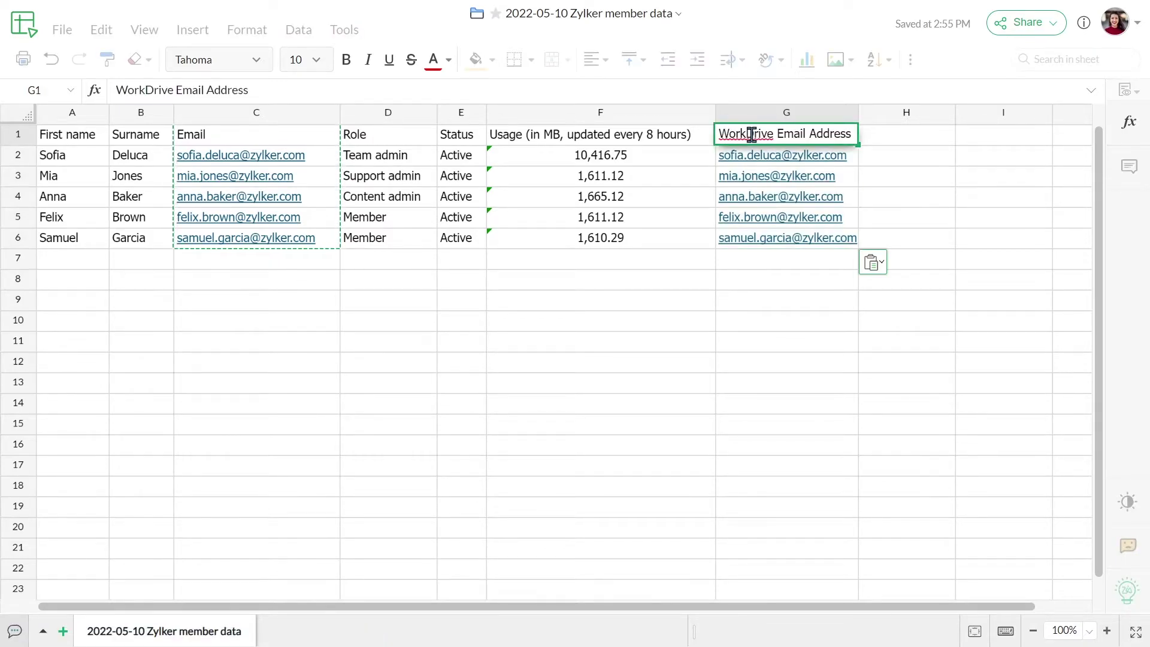
click(873, 178)
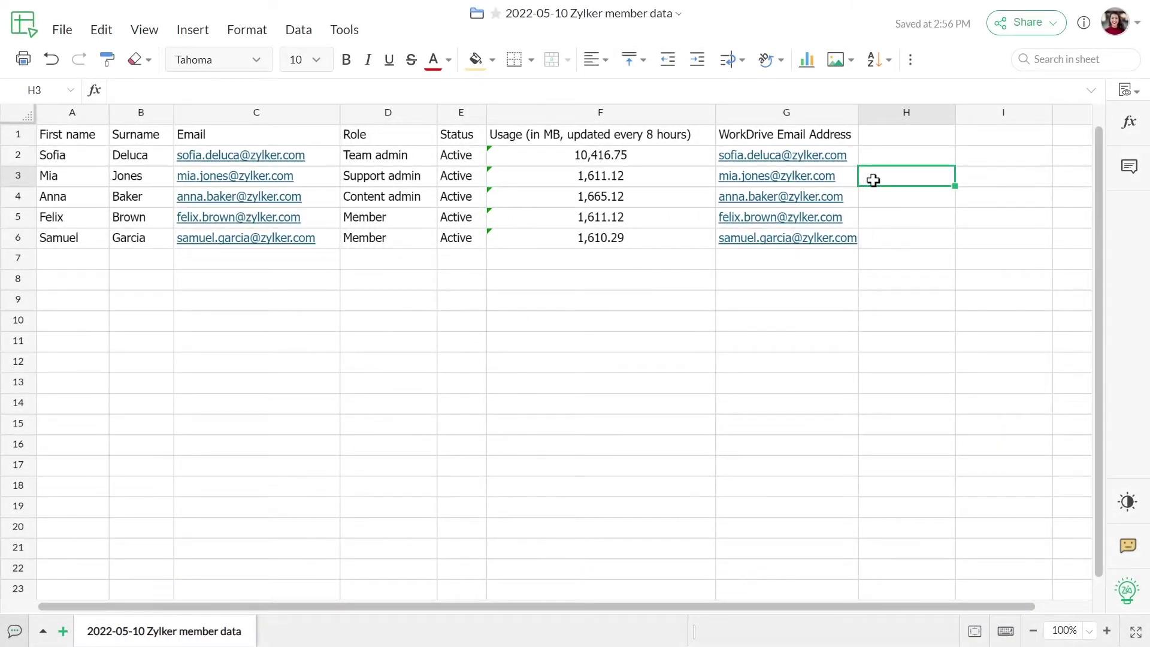
- Download the sheet as Comma Separated Values (.csv)
click(61, 38)
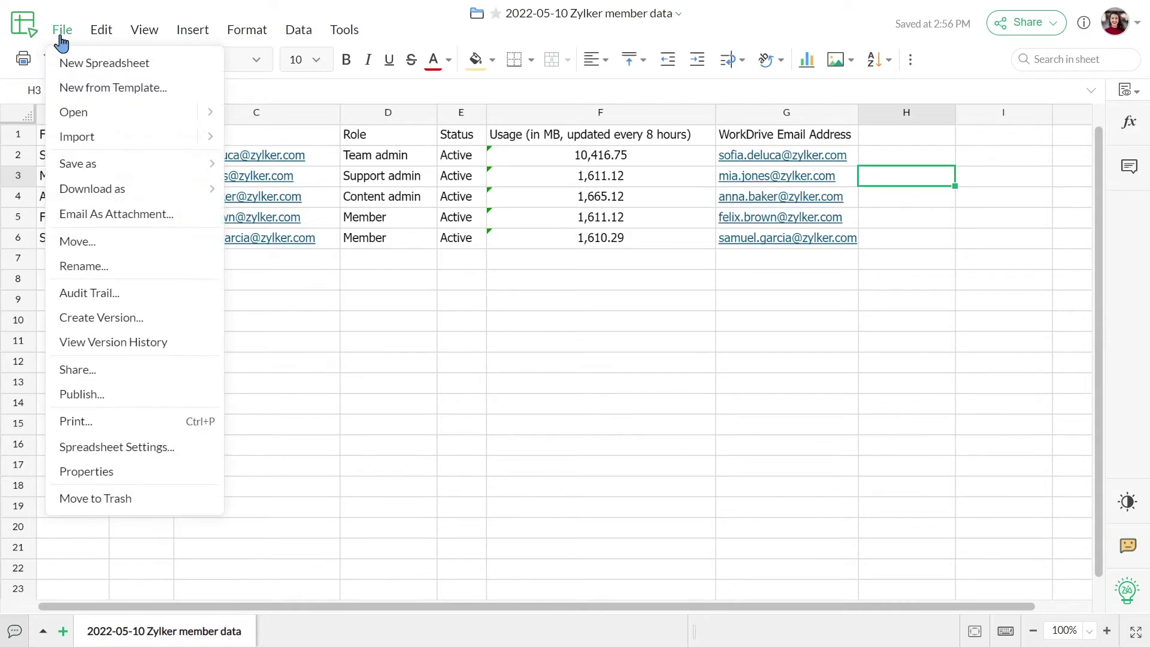
mouse_move(123, 193)
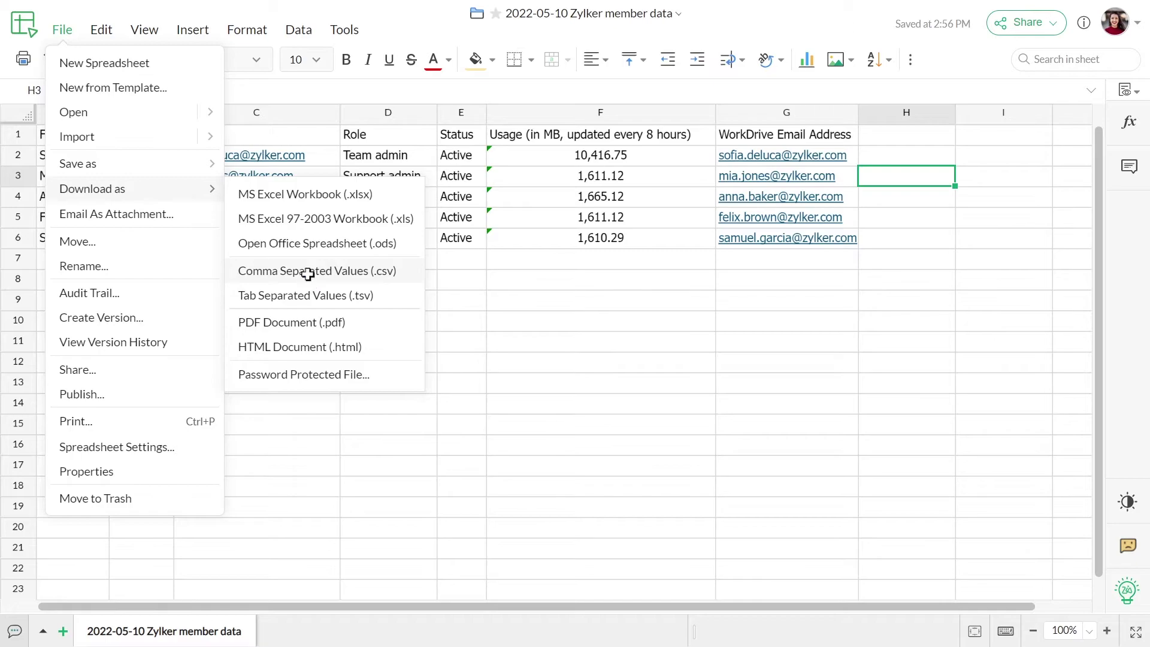
click(306, 274)
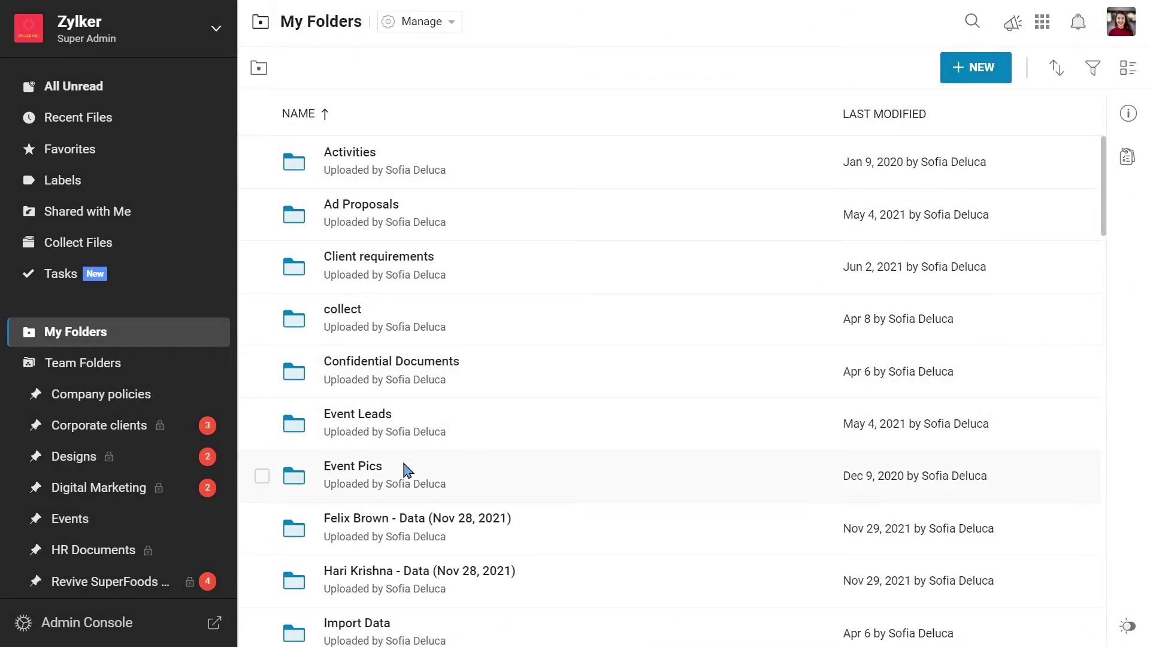
- Create a Dropbox migration named 'Zylker team data' under Admin Console > Migration and request authorization
click(157, 626)
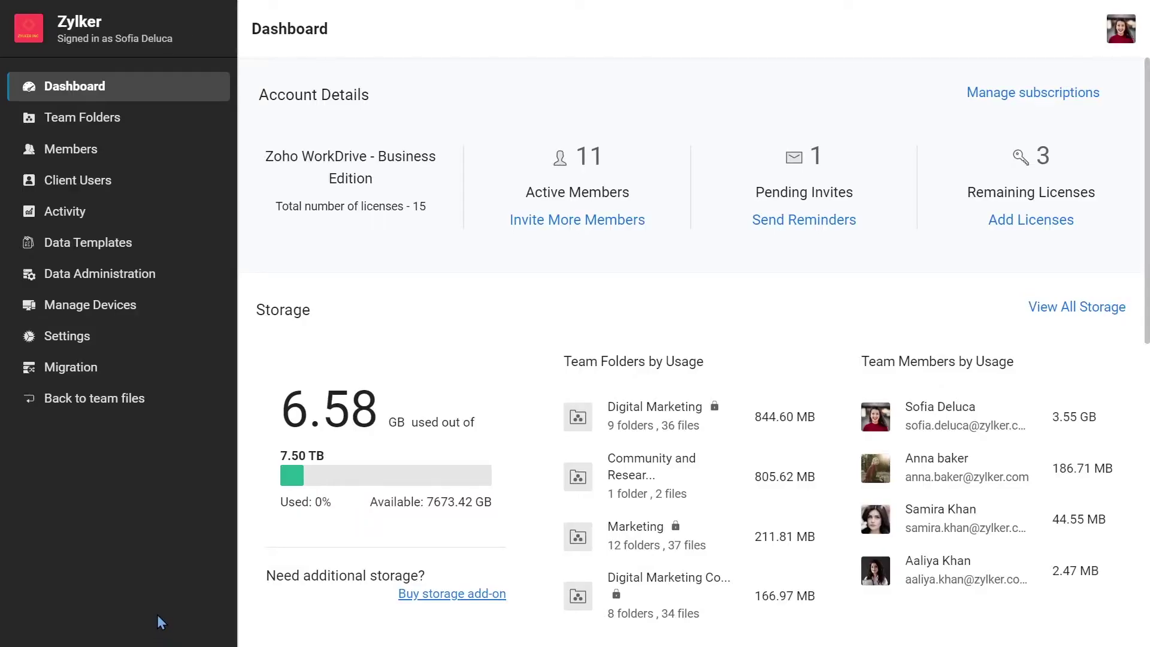
click(137, 381)
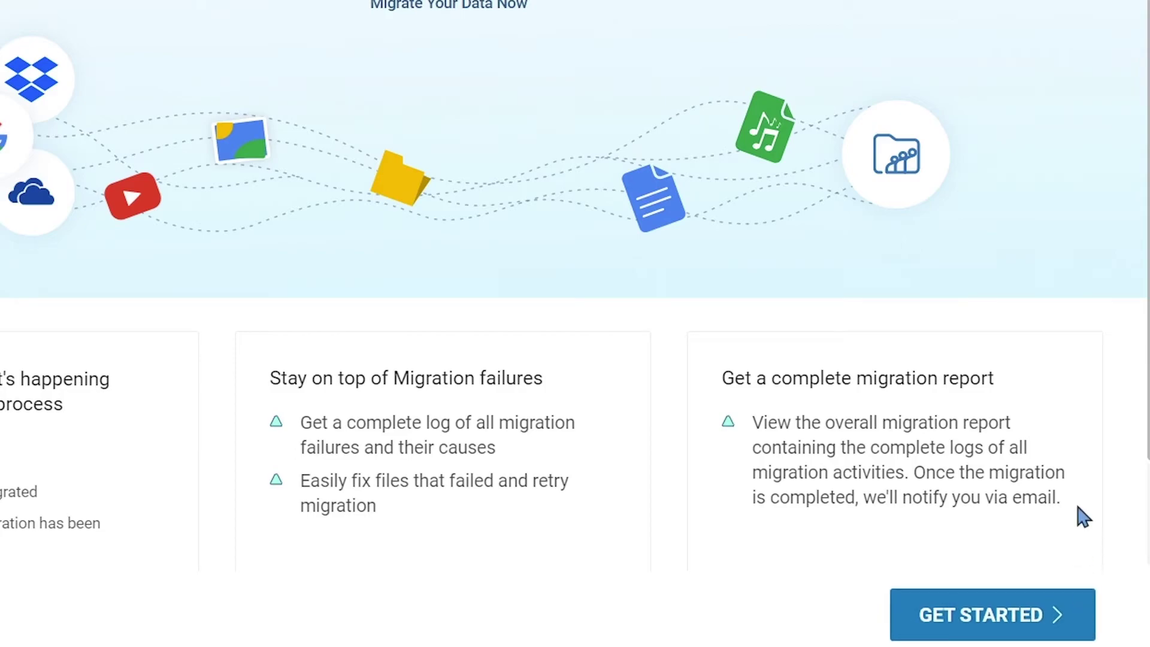
click(1019, 614)
click(584, 157)
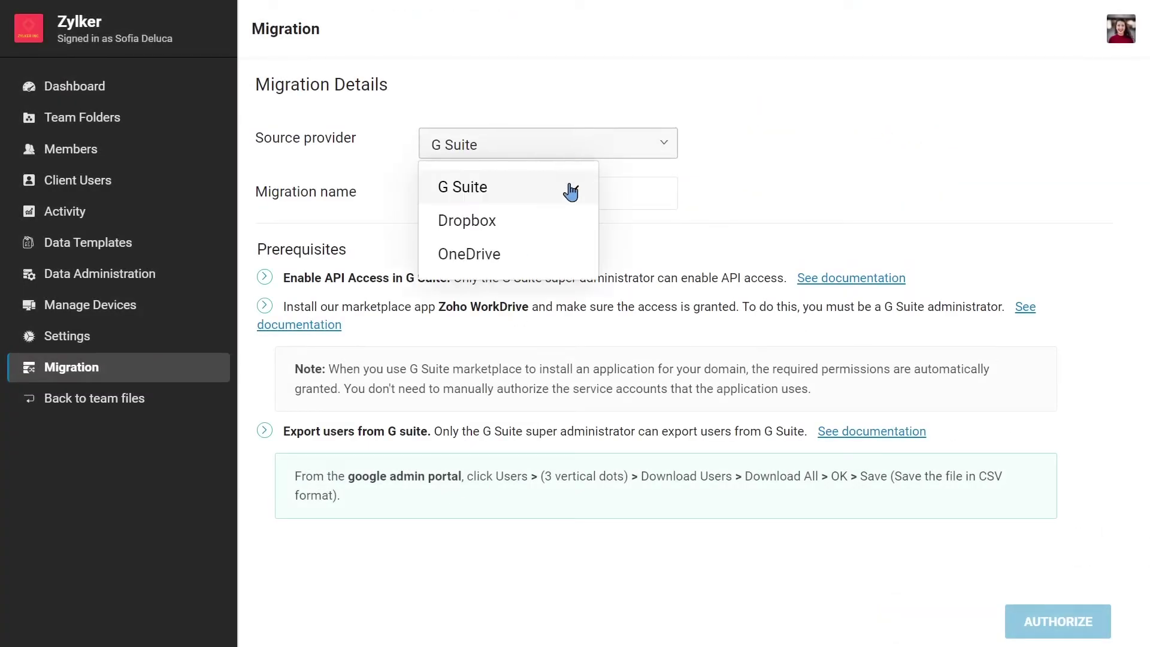
click(570, 220)
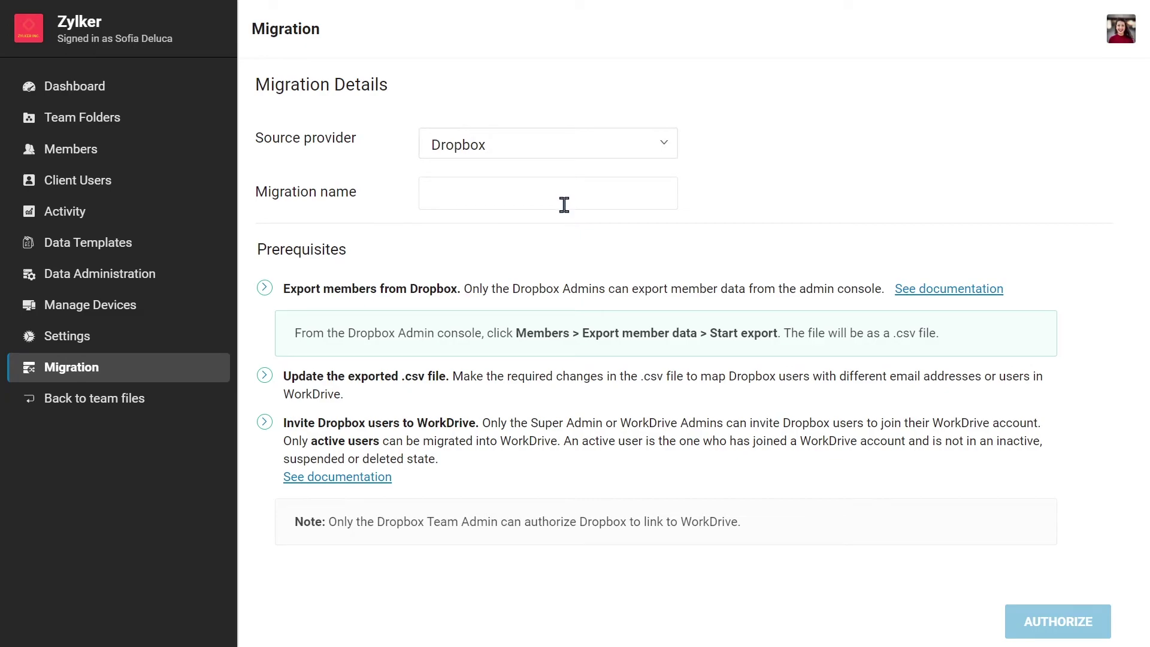
click(564, 205)
text(Zylker team data)
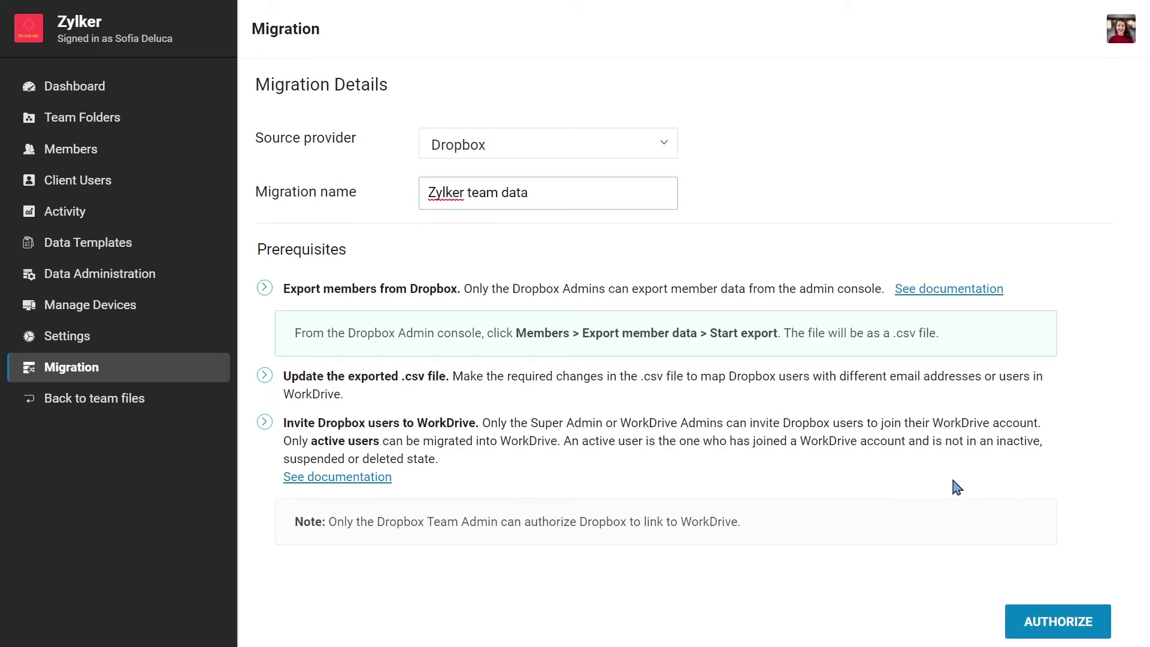
click(1024, 625)
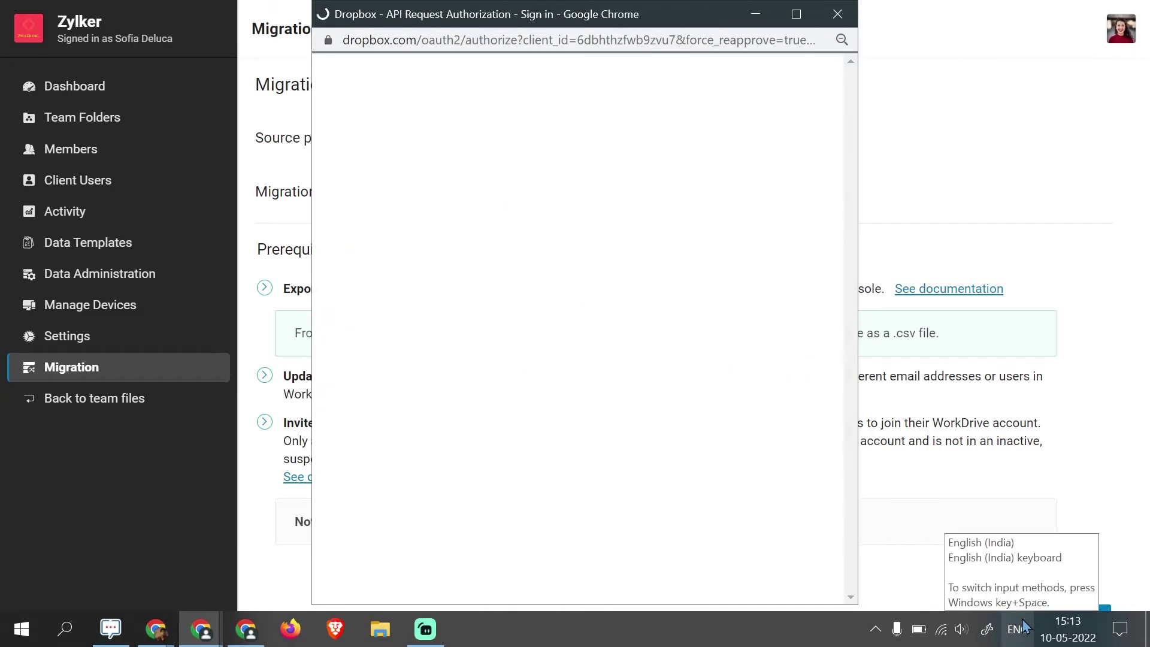
- Sign in to Dropbox with the admin e-mail and password and allow WorkDrive access
click(462, 414)
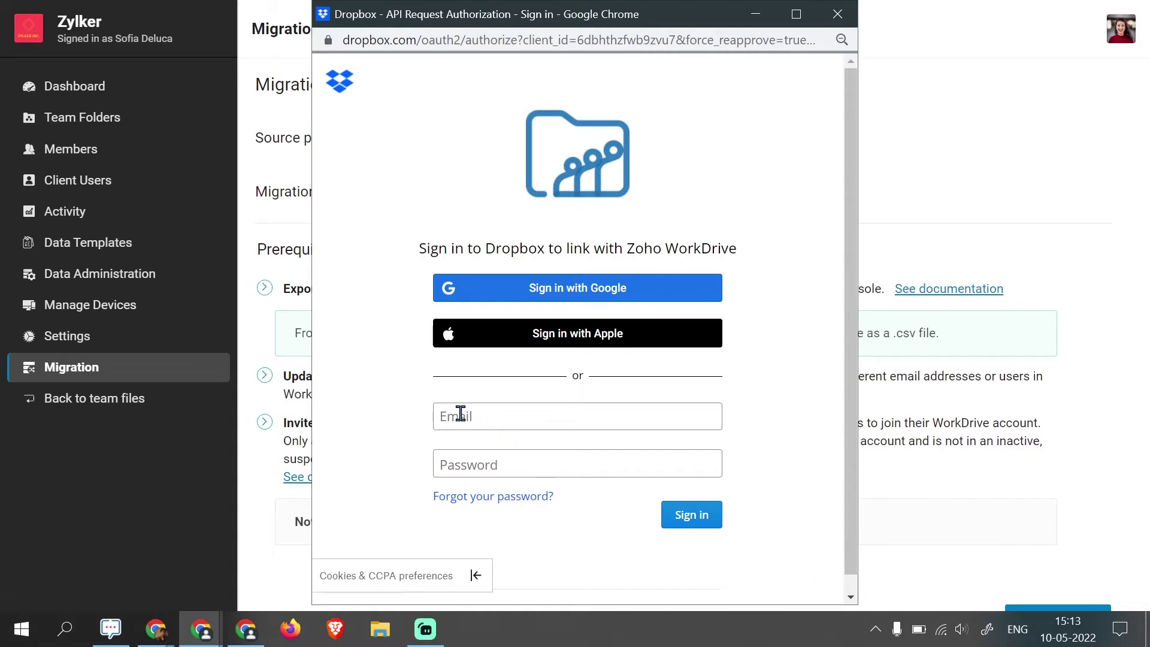
key(Tab)
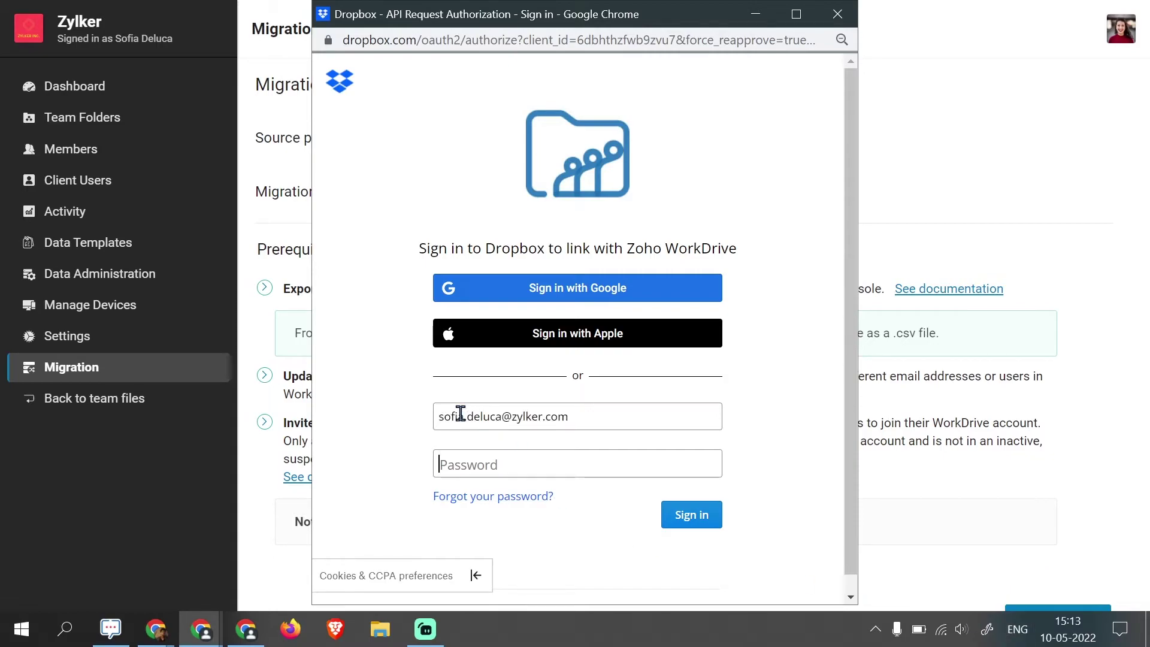
text(••••••••••••••)
key(Return)
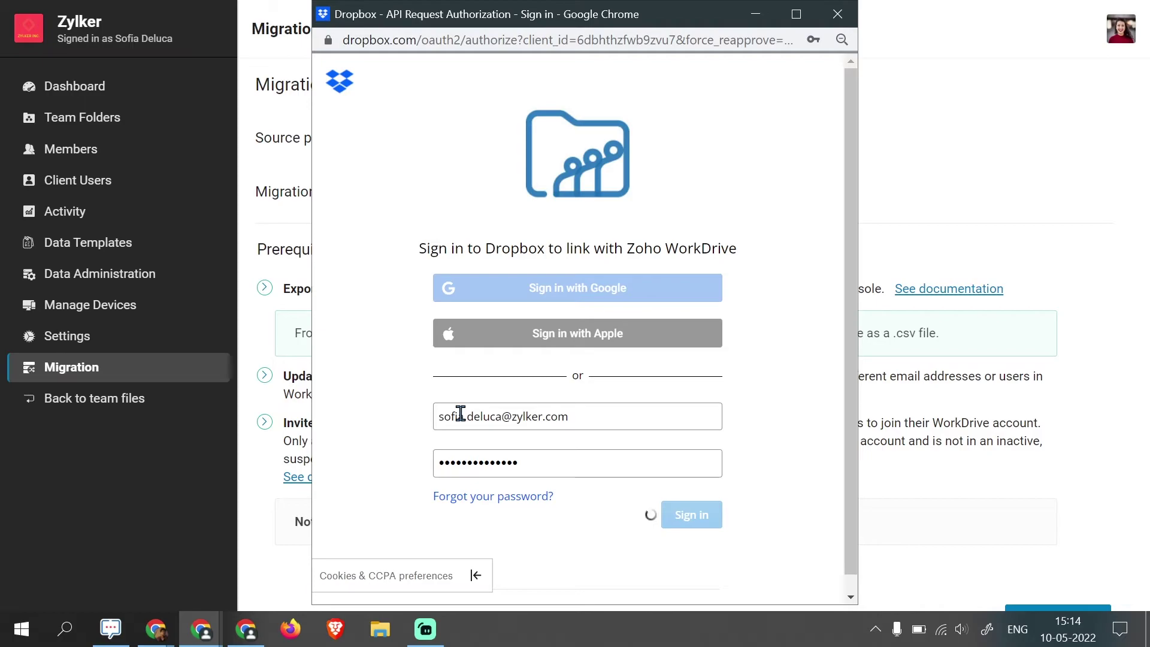
drag(851, 377, 869, 542)
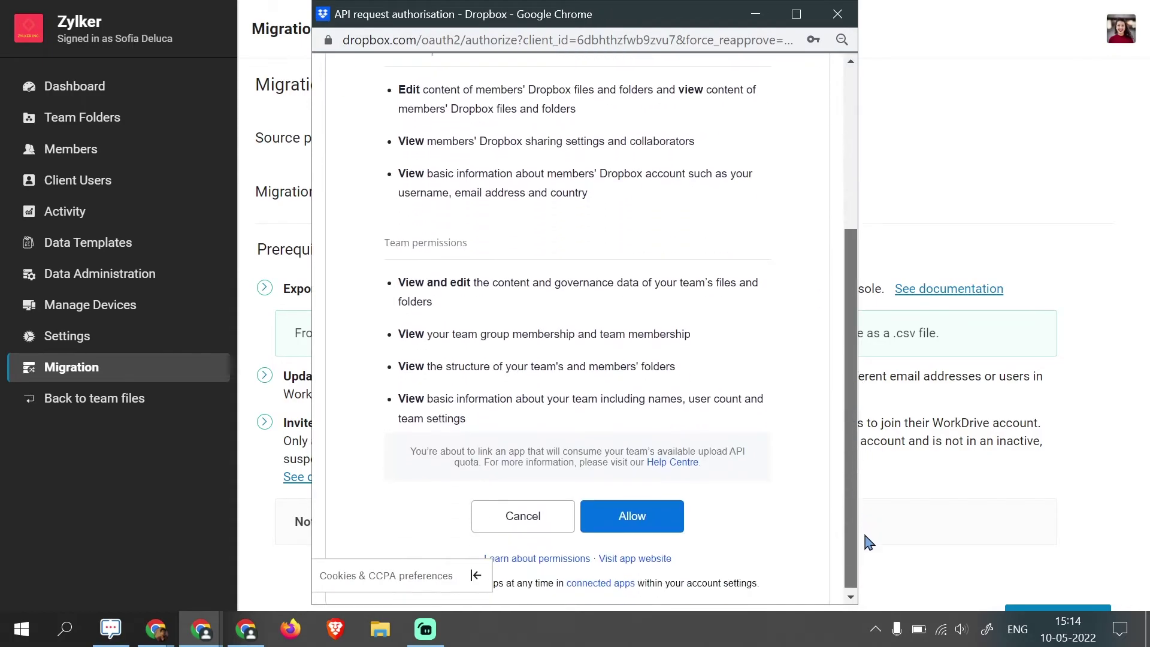
click(676, 526)
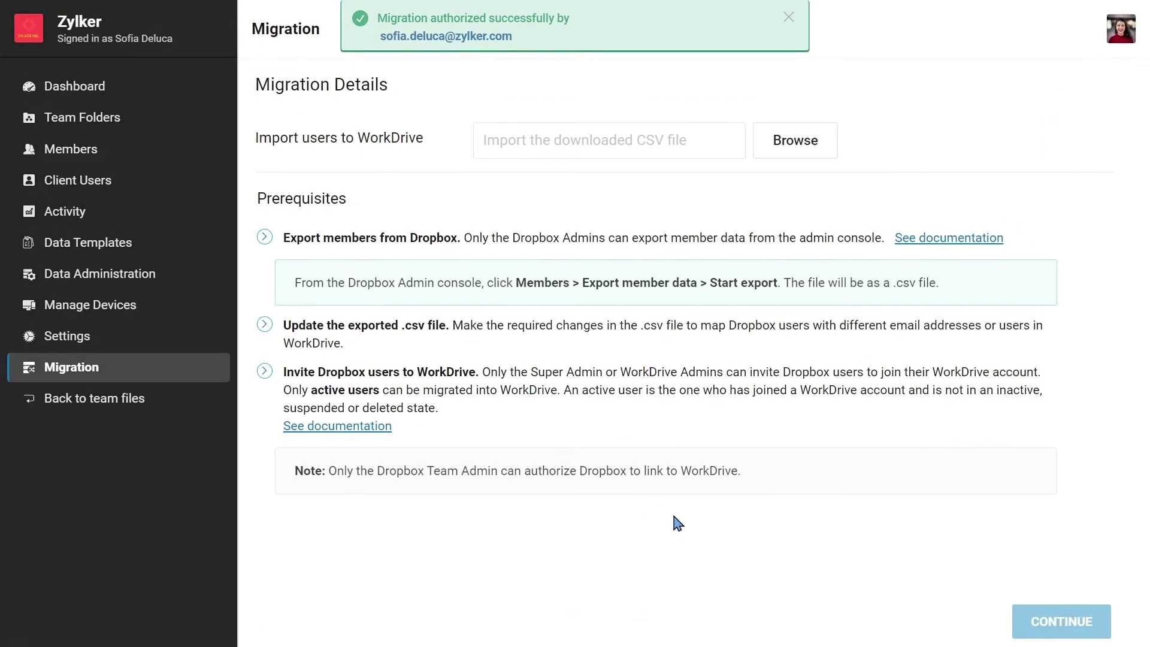
- Import the Zylker member data CSV from Downloads as the user file
click(804, 162)
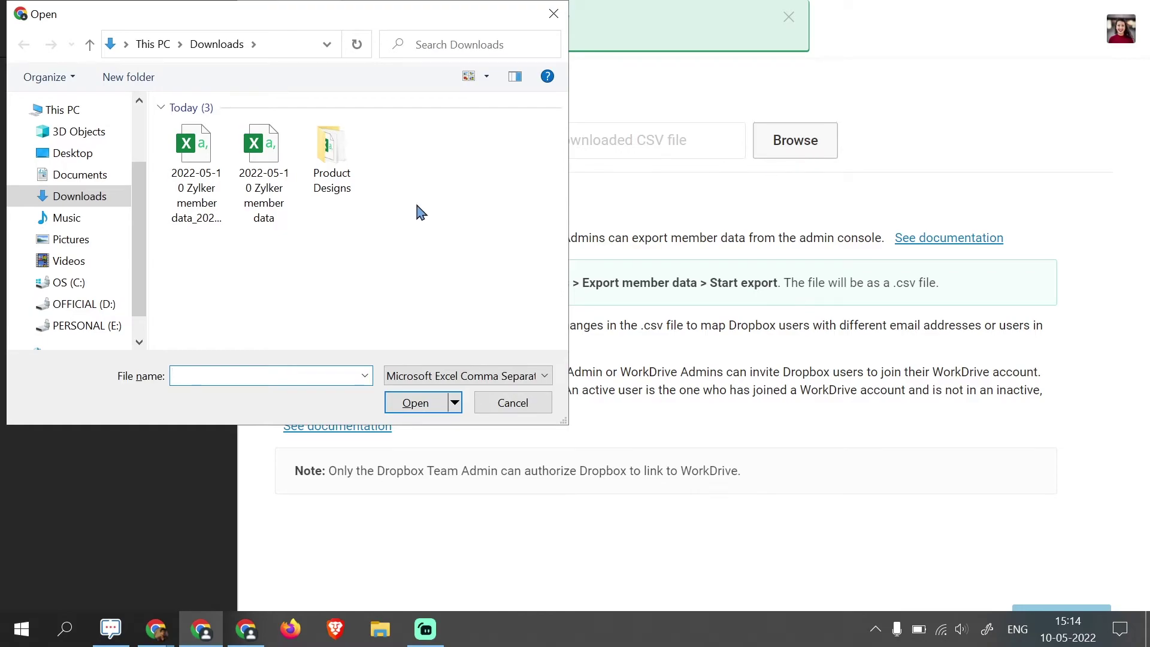
click(207, 222)
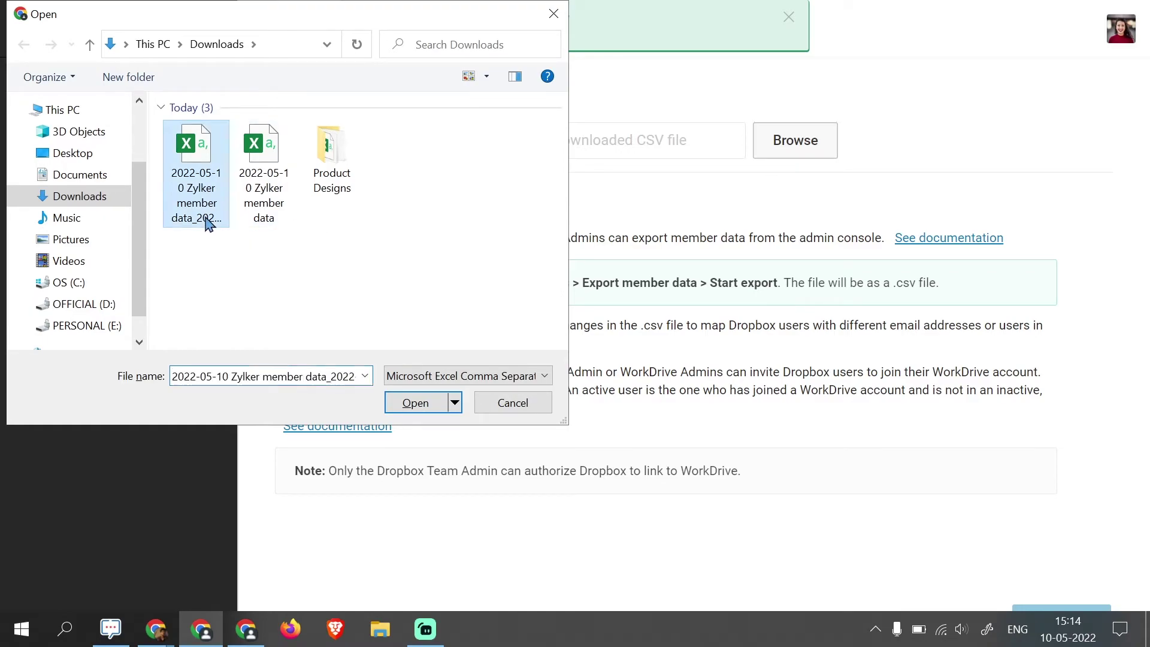
click(405, 402)
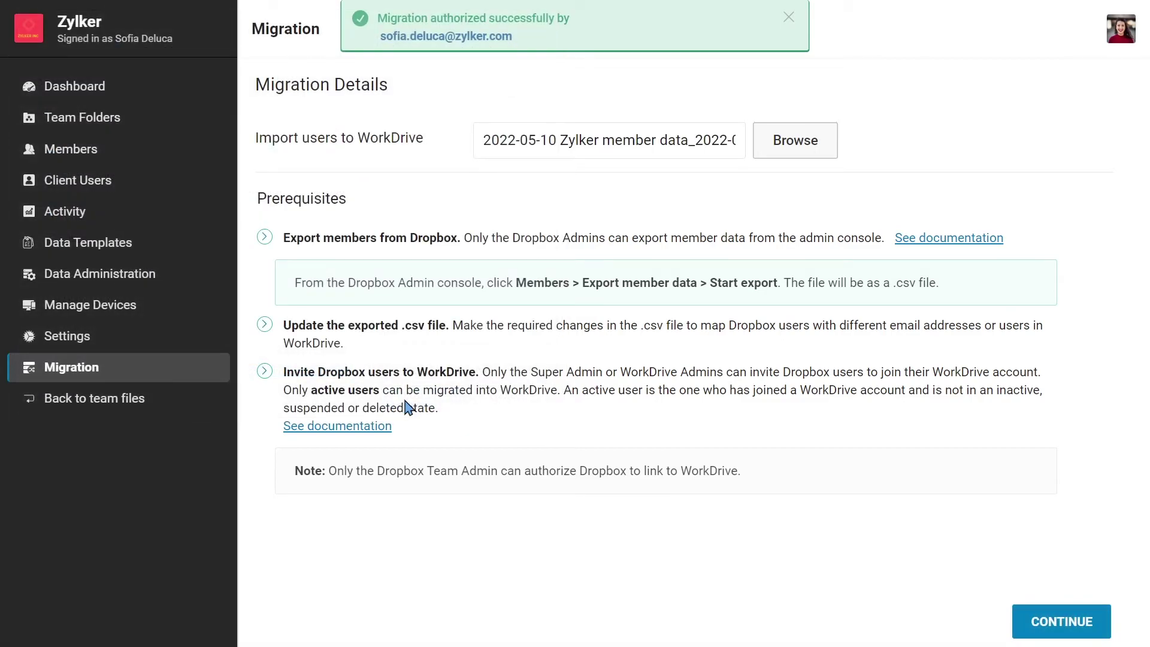
- Check the Unmapped and Mapped users tabs to confirm all five Dropbox users are mapped
click(1031, 622)
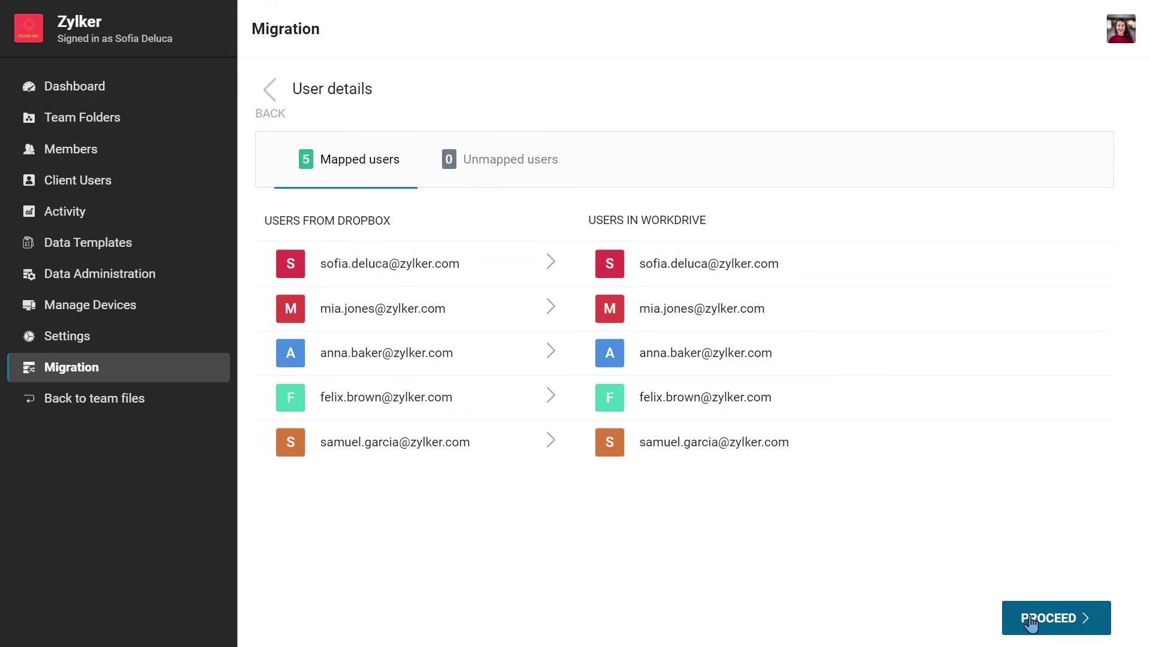
click(511, 160)
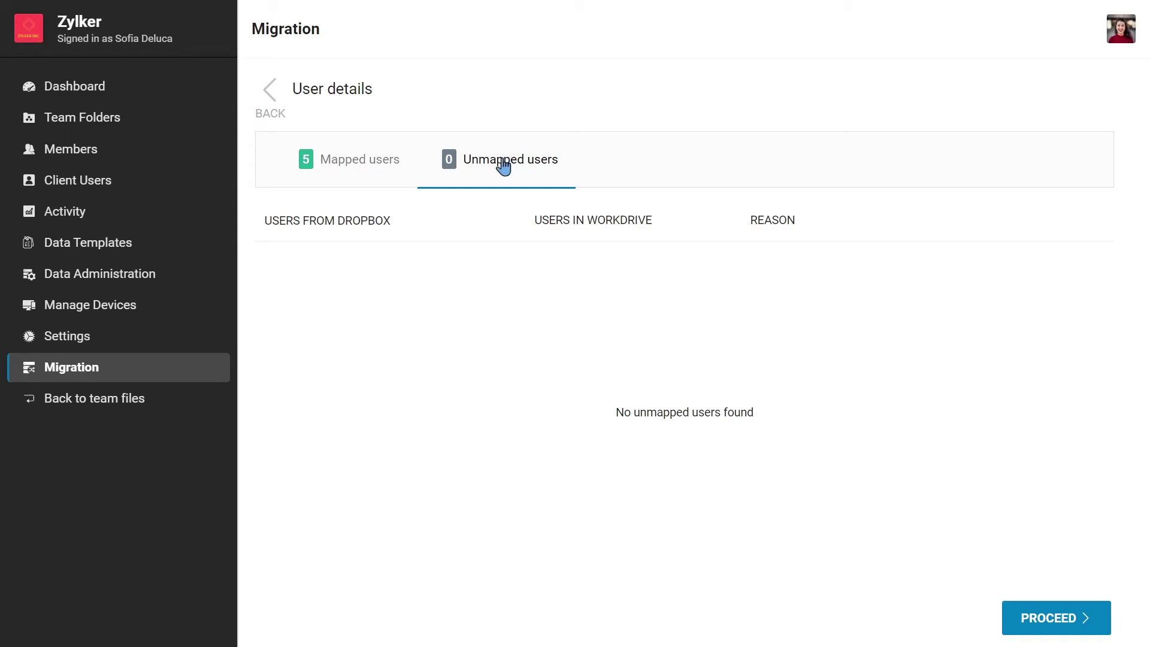
click(378, 171)
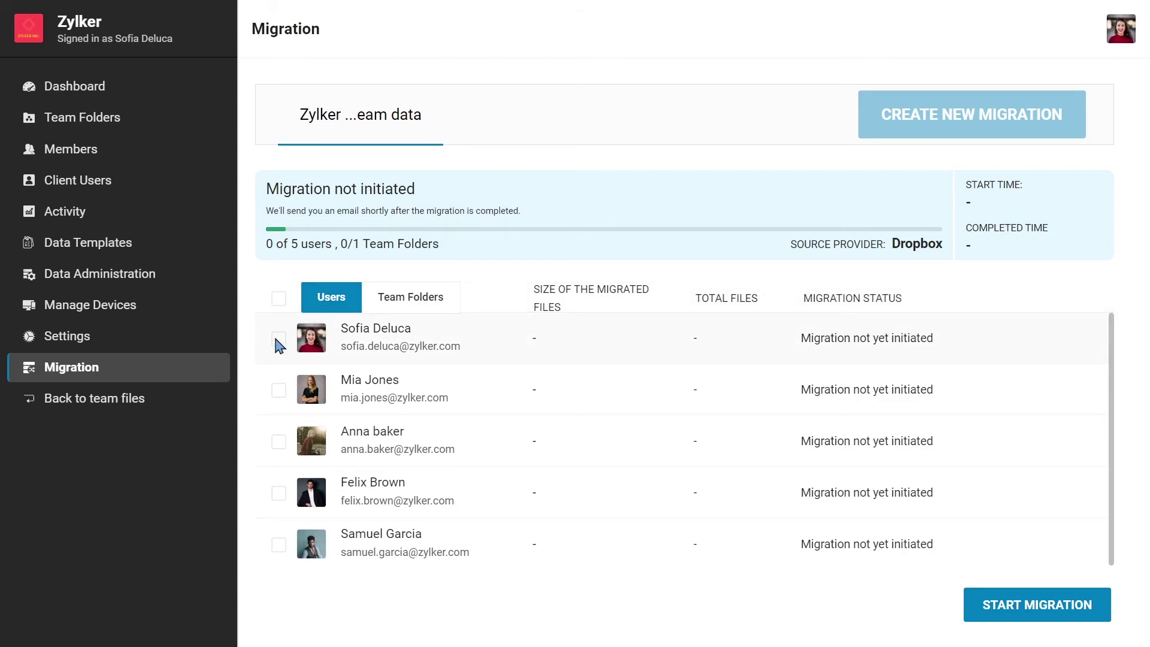
- Review the team folder and five users, then launch the Dropbox-to-WorkDrive migration
click(380, 308)
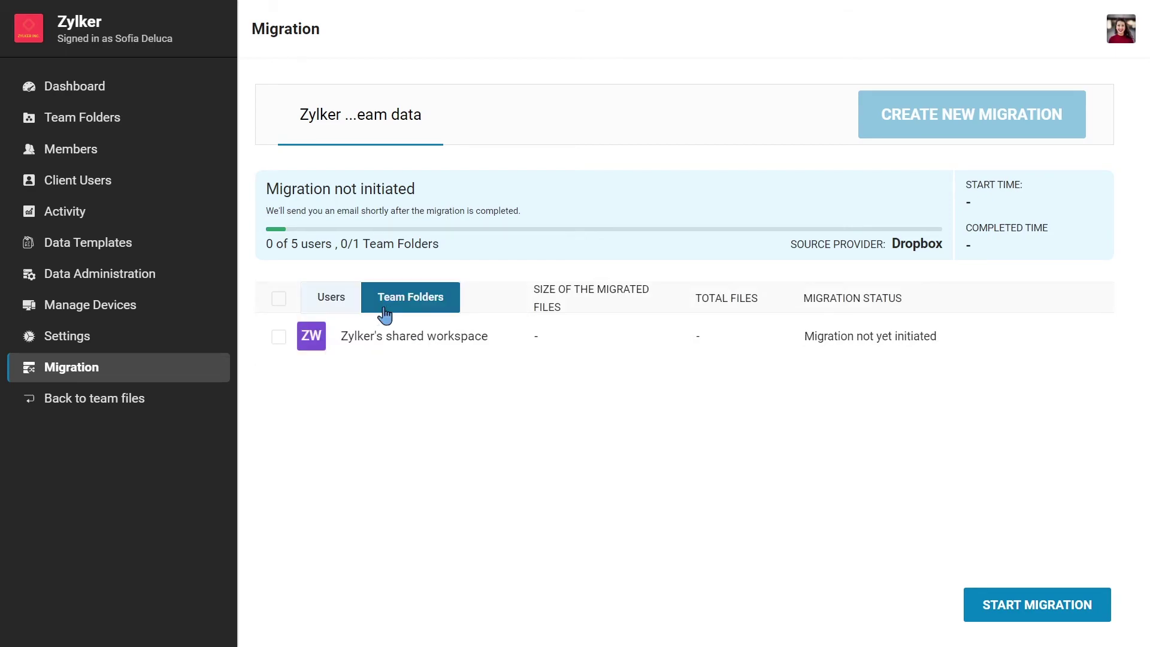
click(344, 307)
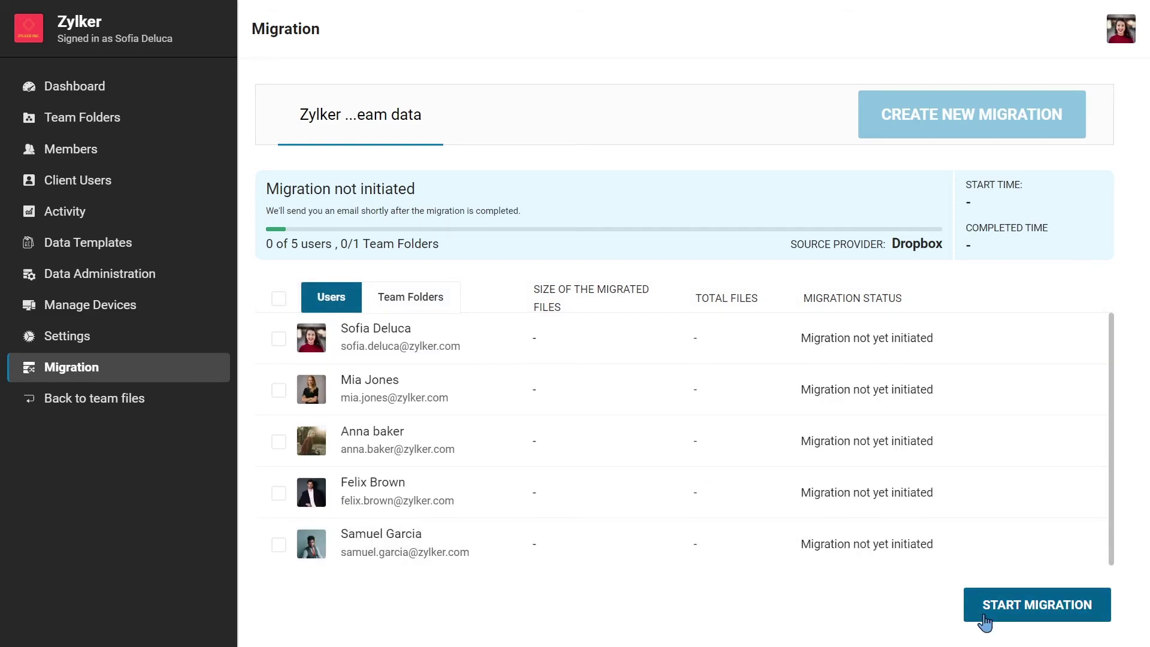
click(986, 620)
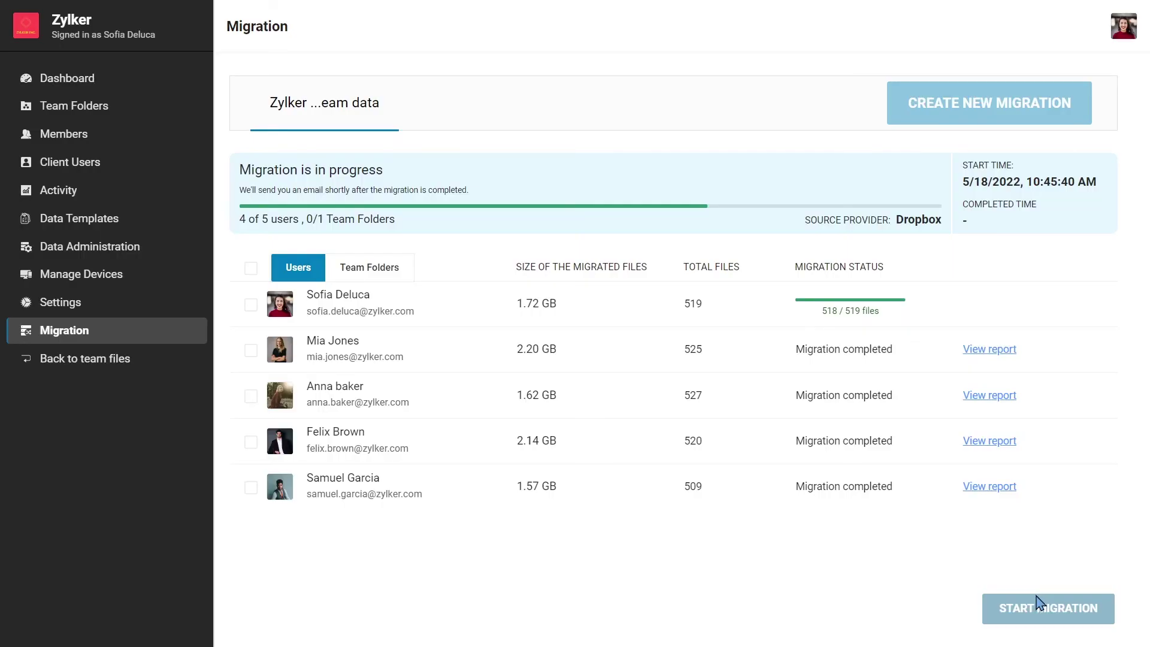
- Confirm the Zylker shared workspace folder finished migrating and download Migration Report.csv
click(405, 270)
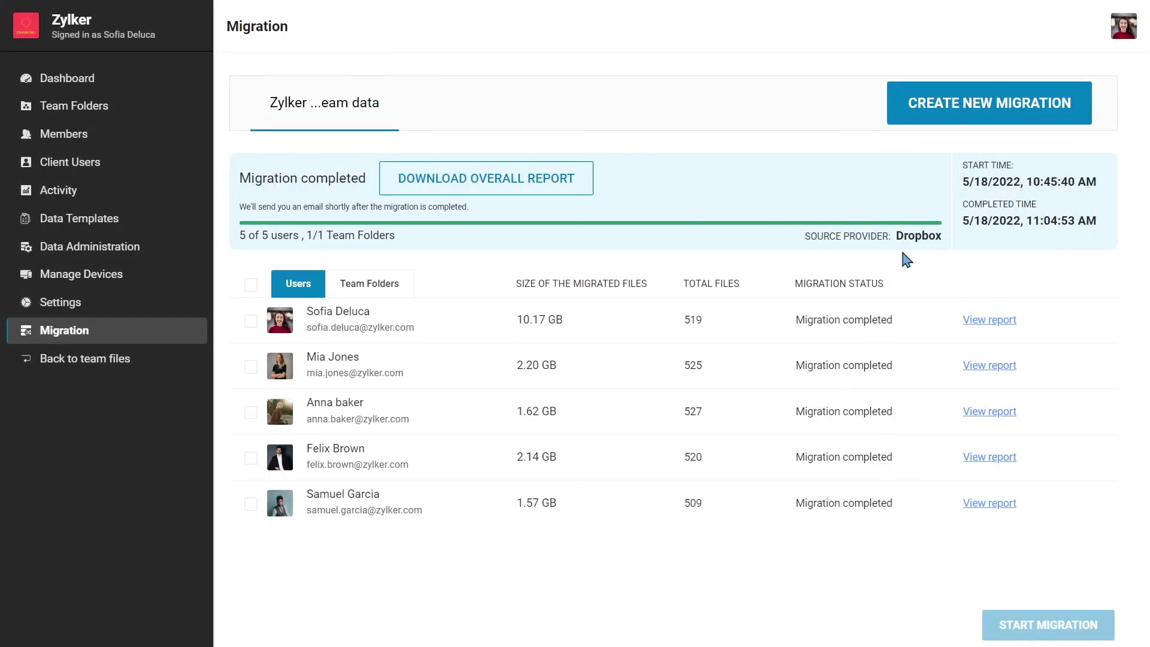
click(564, 197)
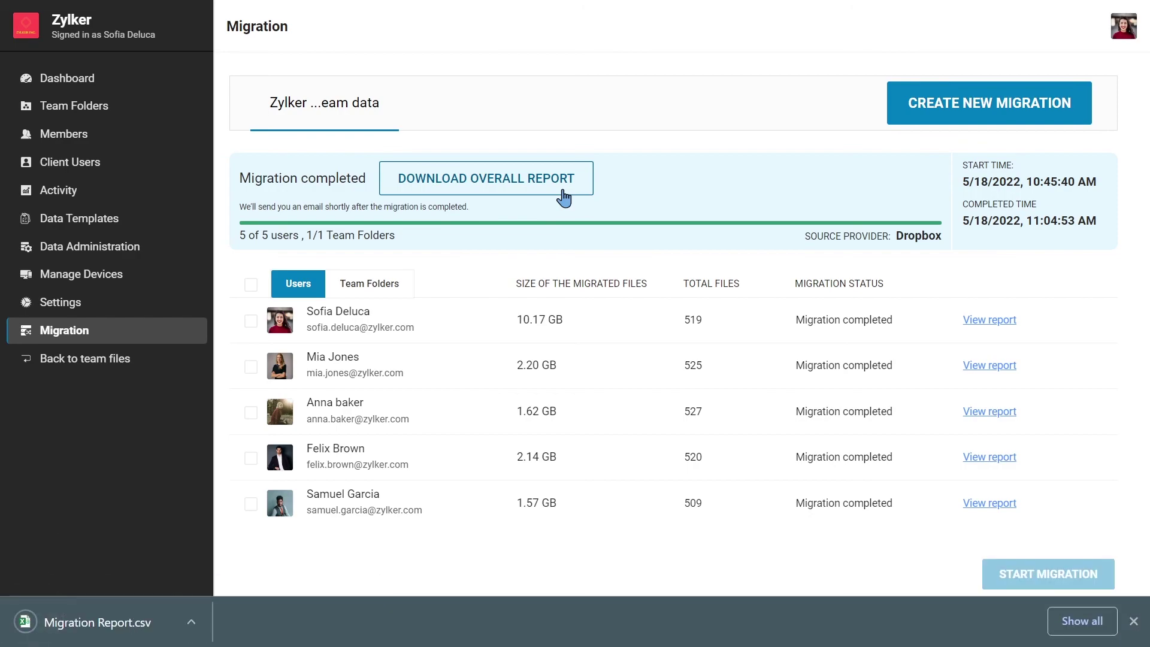